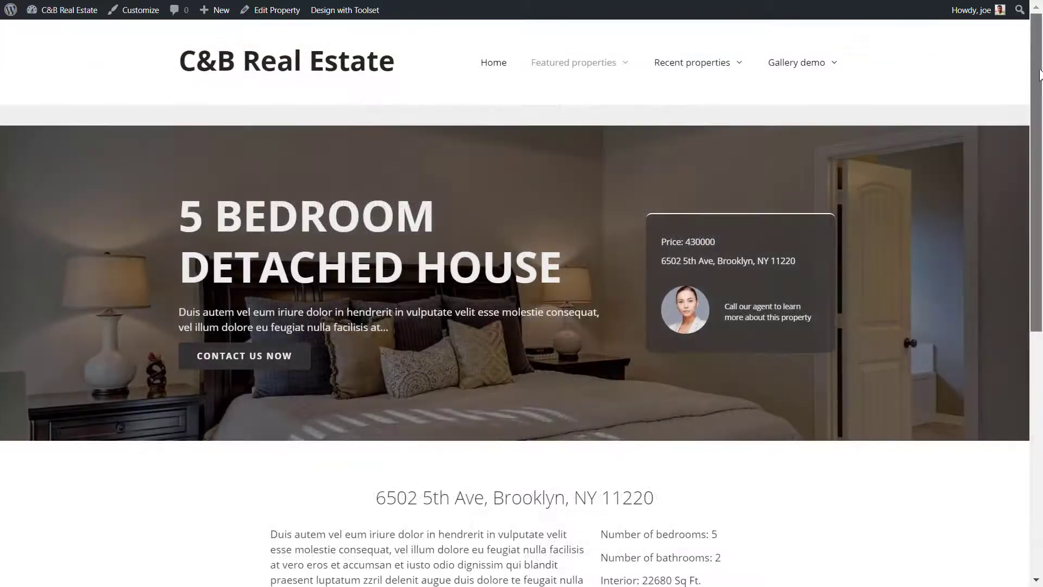
# Scroll through a front-end property page and advance its photo slider to the next image.
pyautogui.moveTo(1039, 74); pyautogui.dragTo(1040, 287)
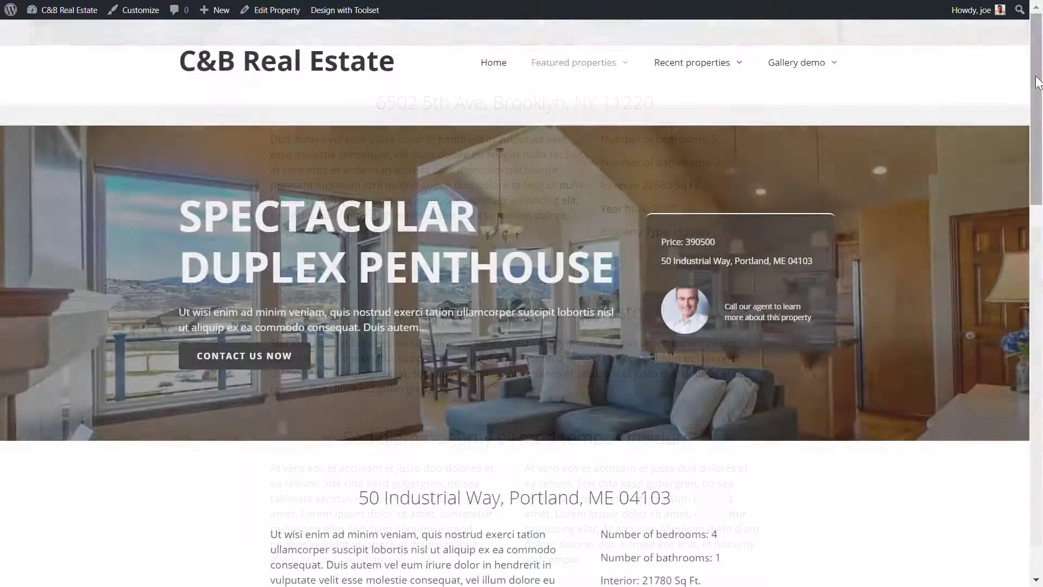
pyautogui.moveTo(1036, 95); pyautogui.dragTo(1041, 334)
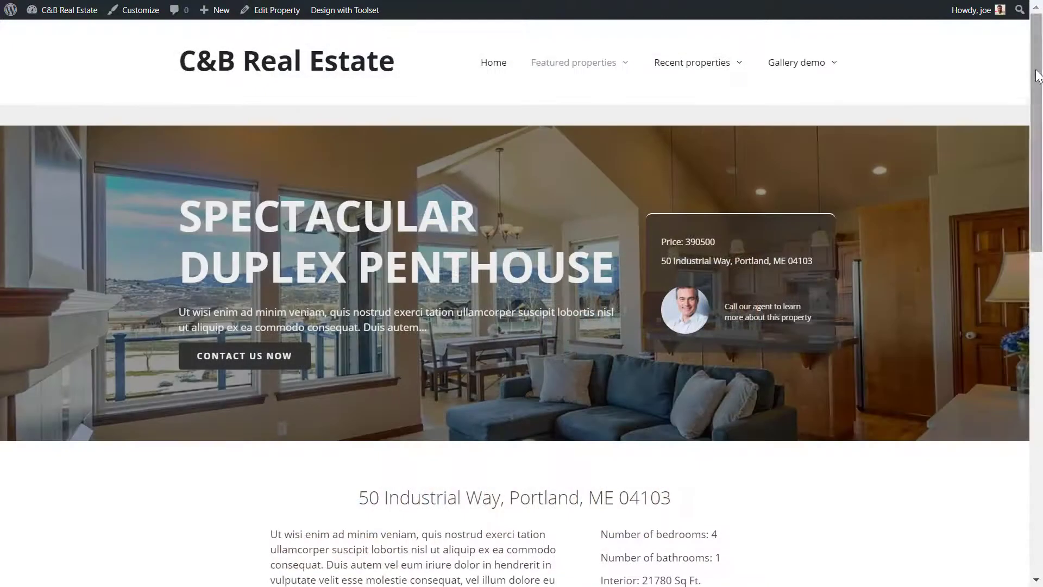
pyautogui.moveTo(1038, 76); pyautogui.dragTo(1040, 283)
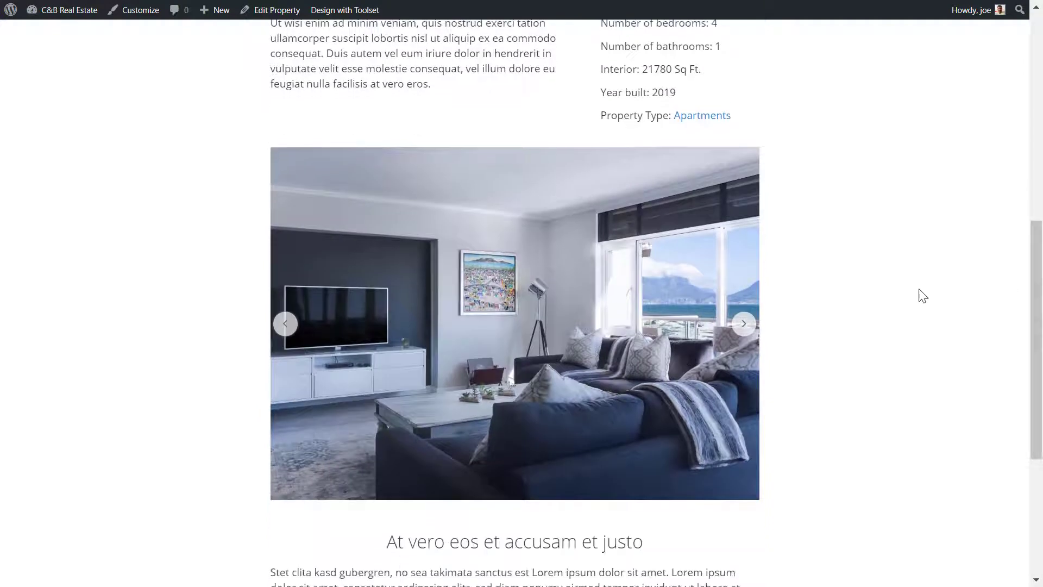
pyautogui.click(756, 324)
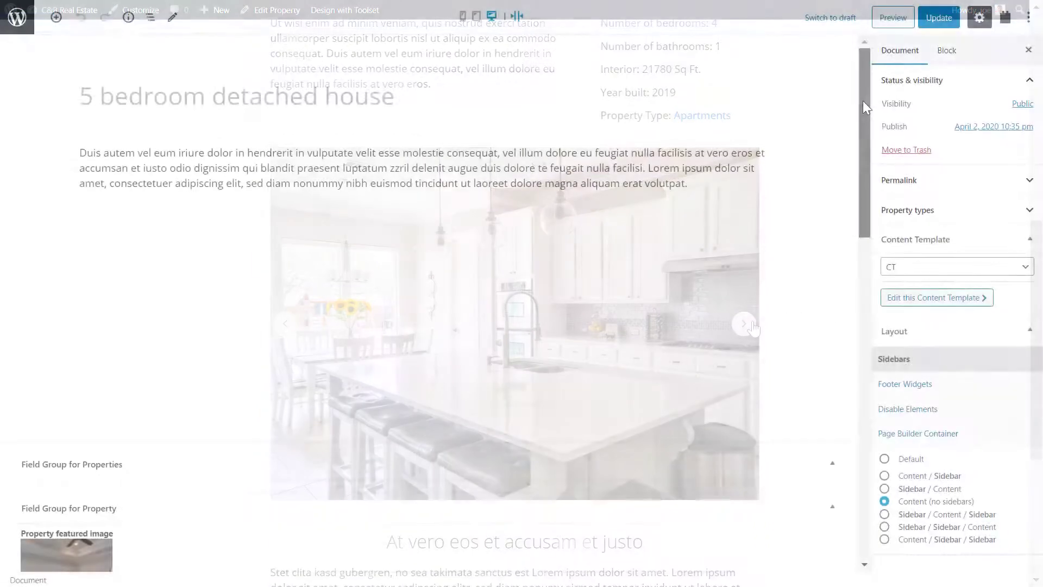
pyautogui.moveTo(862, 100); pyautogui.dragTo(868, 282)
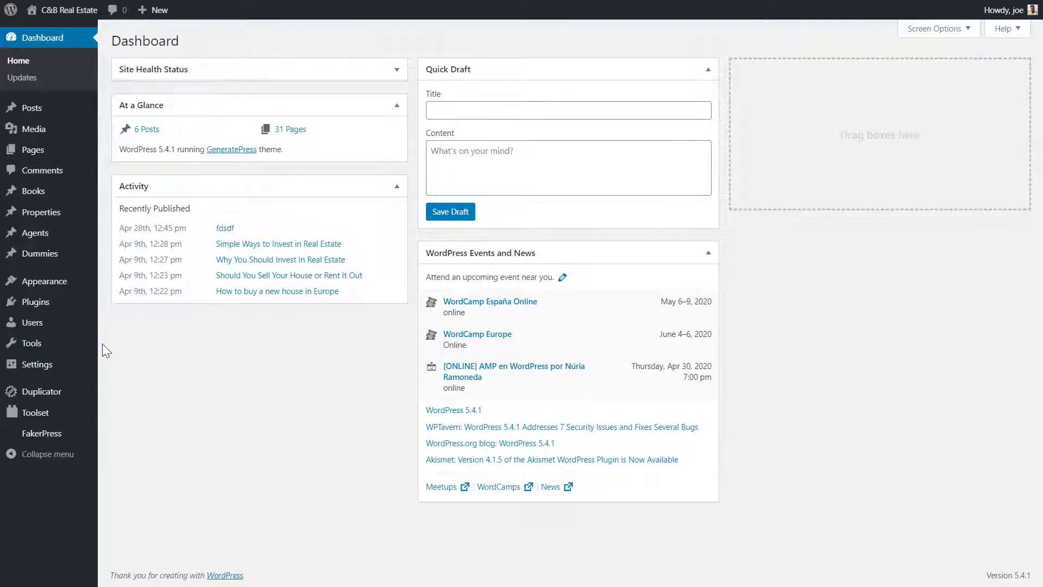
# From the Toolset Dashboard, open 'Field Group for Property' in the Properties row.
pyautogui.moveTo(76, 418)
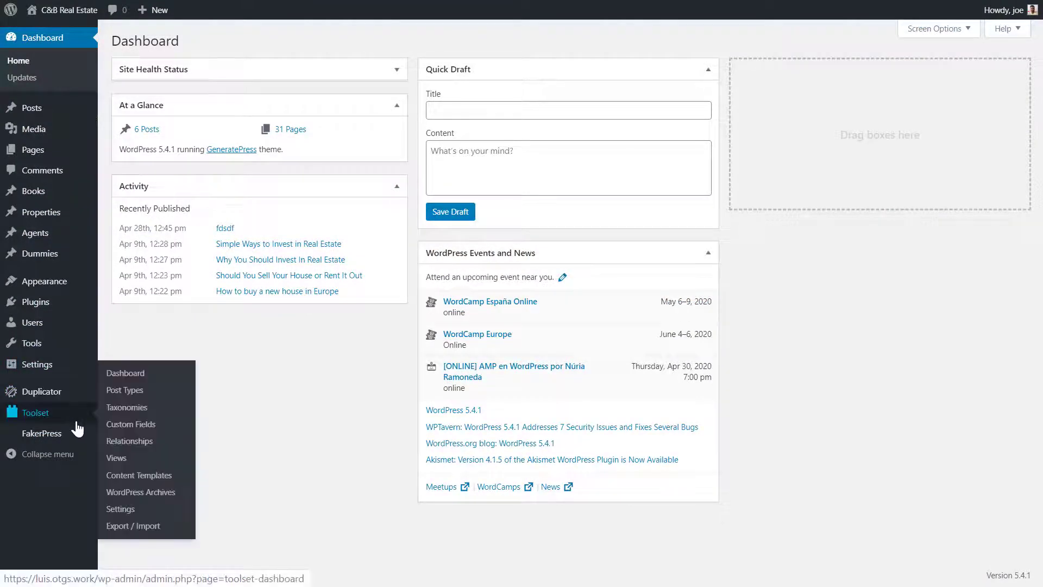
pyautogui.click(133, 374)
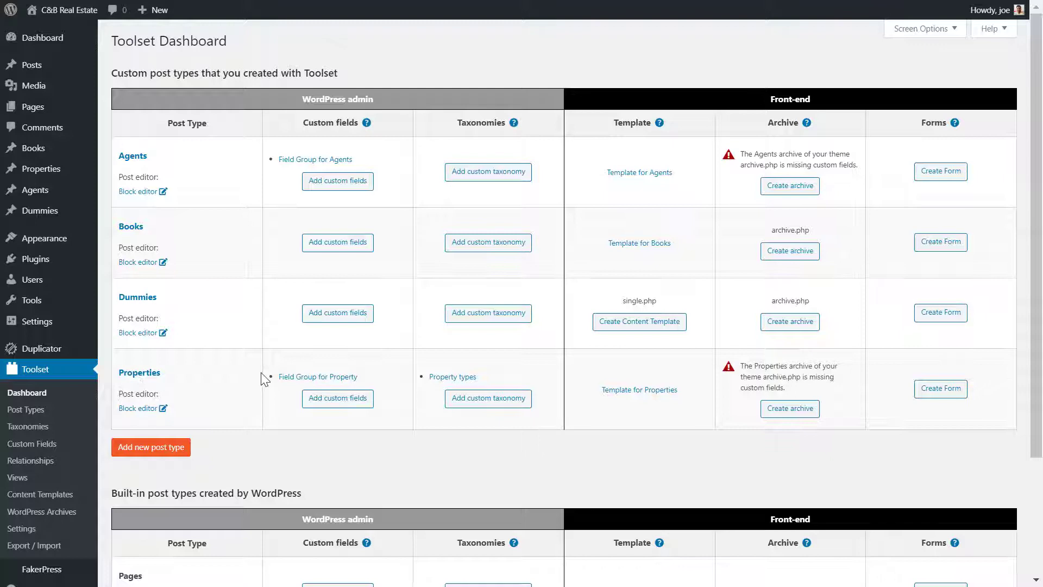
pyautogui.click(317, 379)
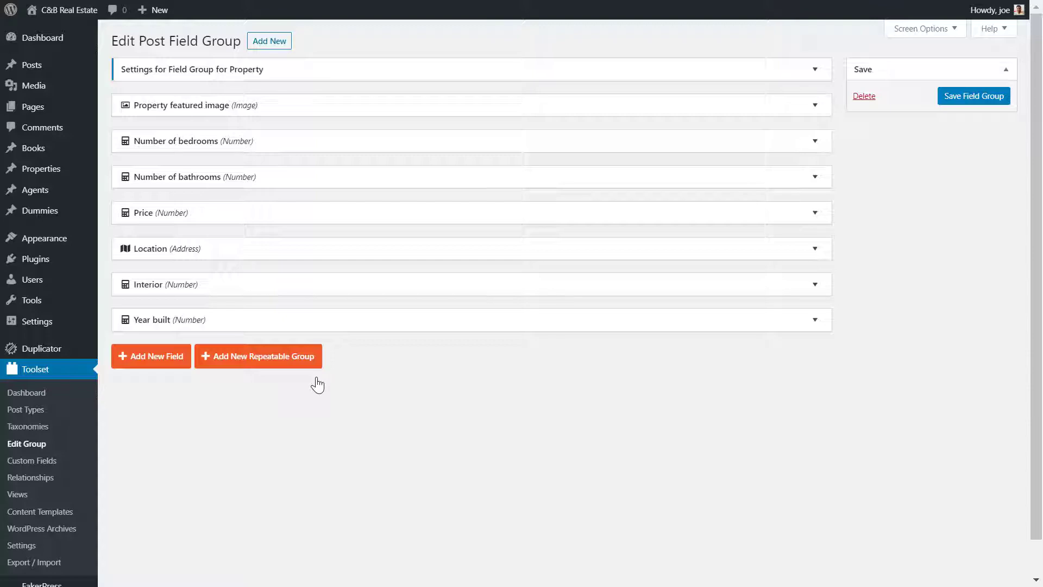
# Add an image field named 'Property images' that allows multiple instances.
pyautogui.click(171, 360)
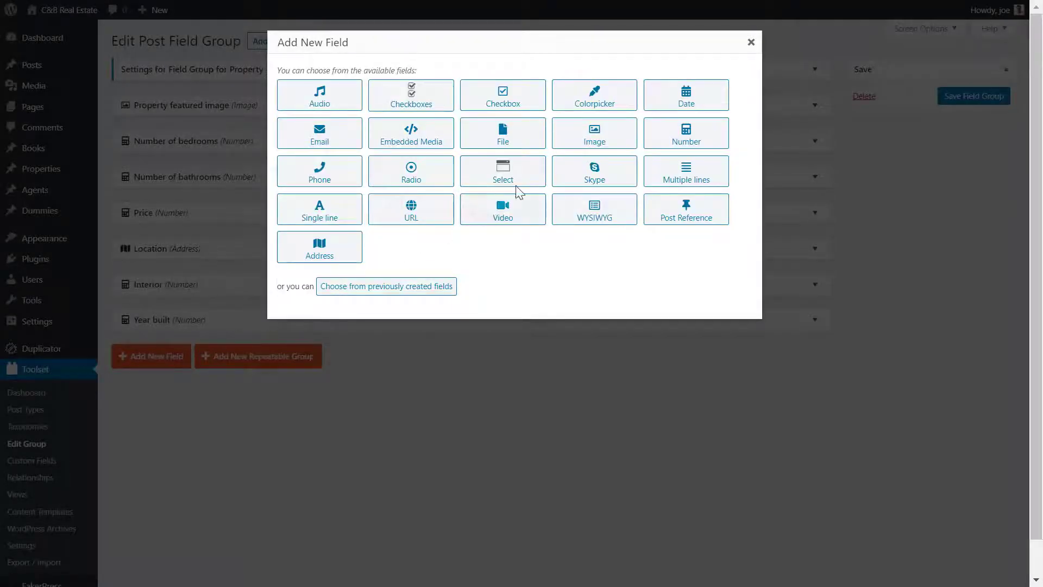
pyautogui.click(587, 146)
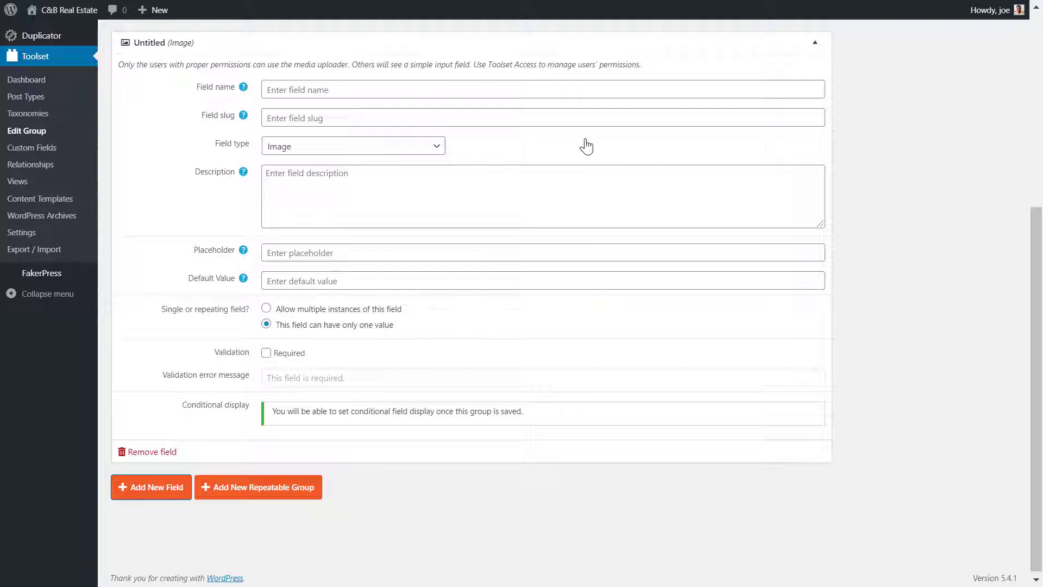
pyautogui.click(489, 93)
pyautogui.write('Property images')
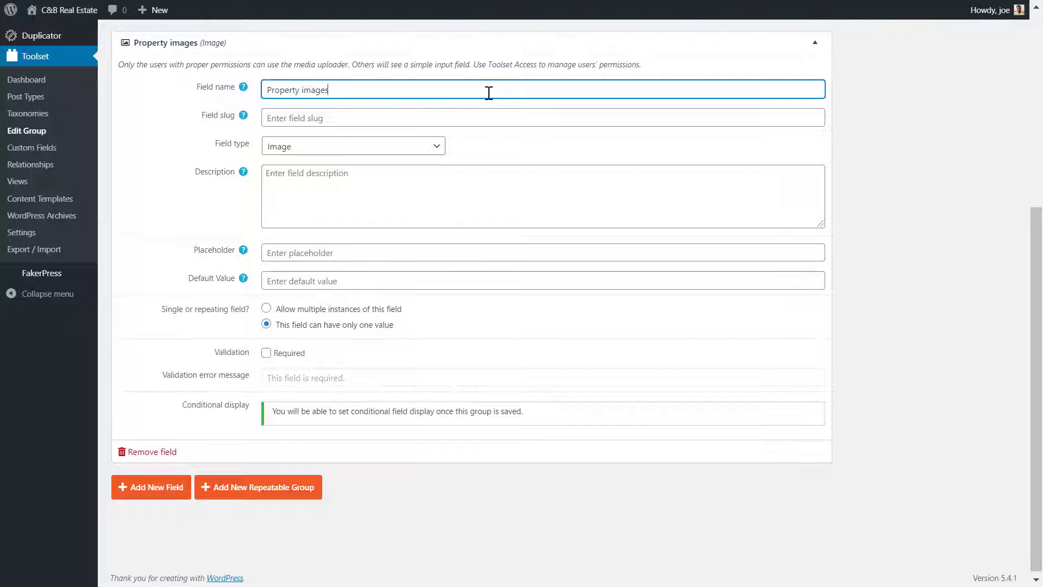
pyautogui.press('Tab')
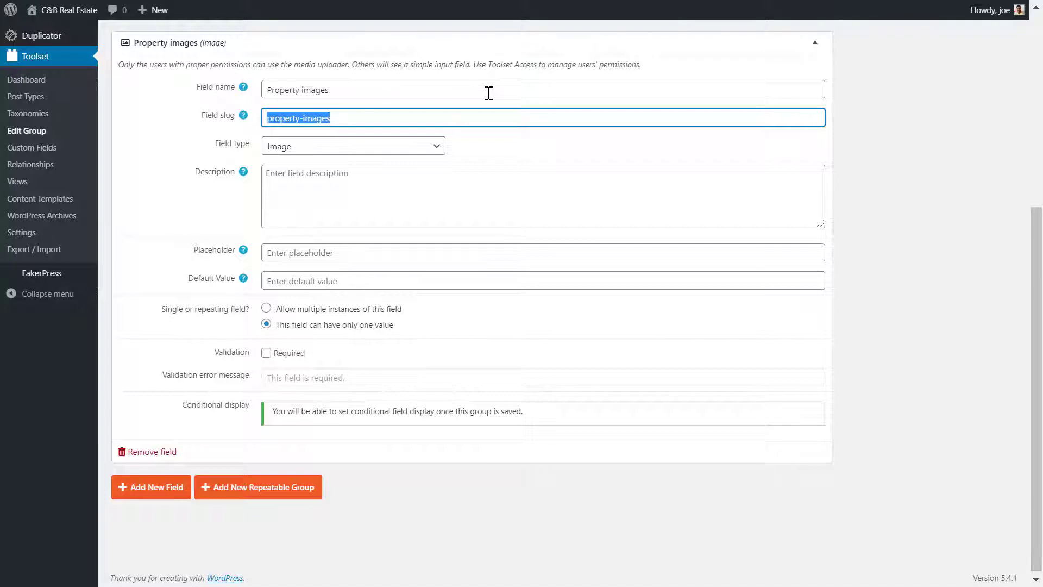
pyautogui.click(266, 308)
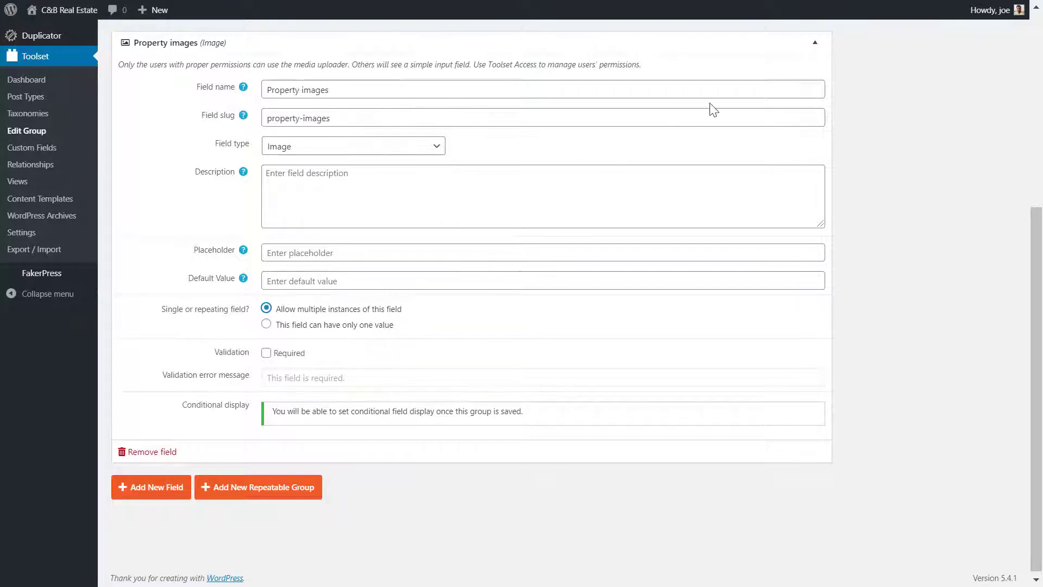
# Place Property images directly below Property featured image and save the field group.
pyautogui.click(814, 44)
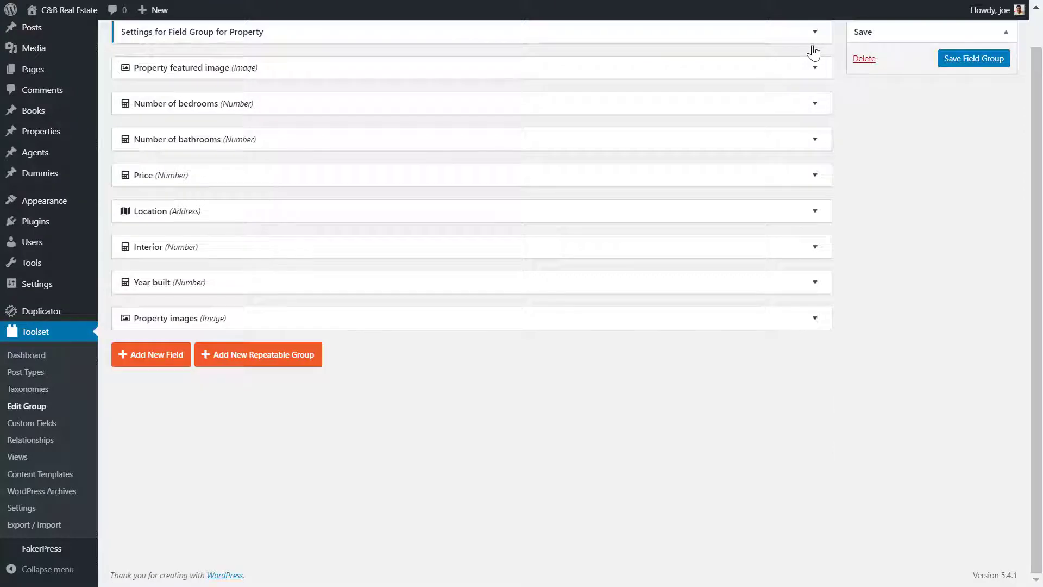
pyautogui.scroll(2, 694, 128)
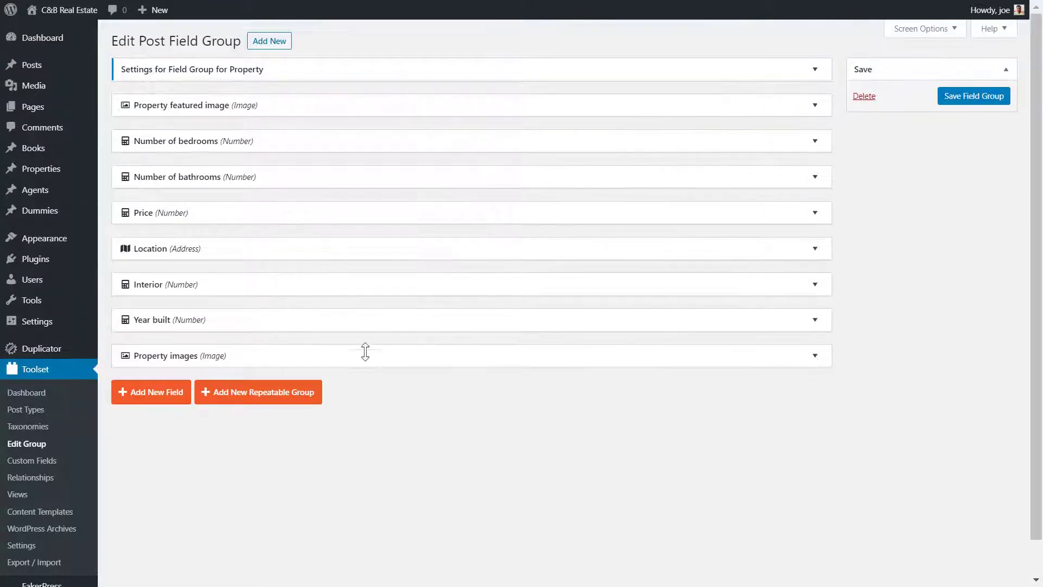
pyautogui.moveTo(361, 357); pyautogui.dragTo(352, 129)
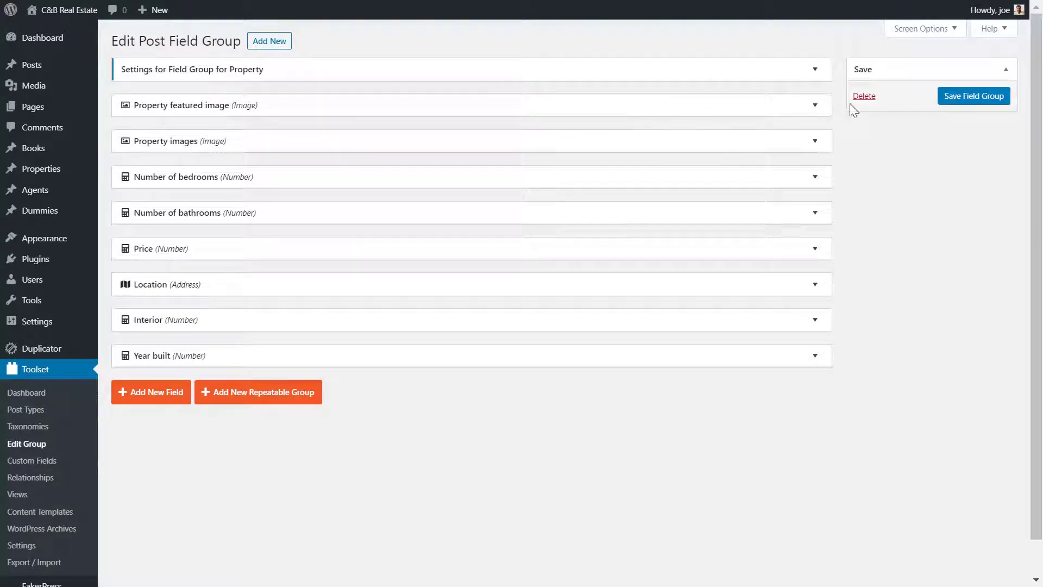
pyautogui.click(954, 98)
# Open the '5 bedroom detached house' property for editing.
pyautogui.click(72, 170)
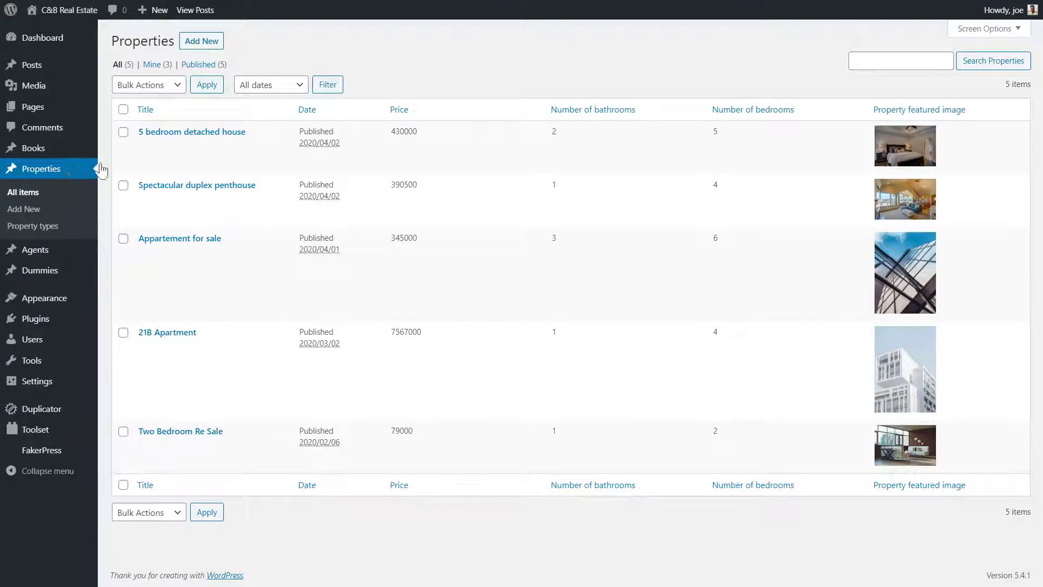
pyautogui.click(144, 147)
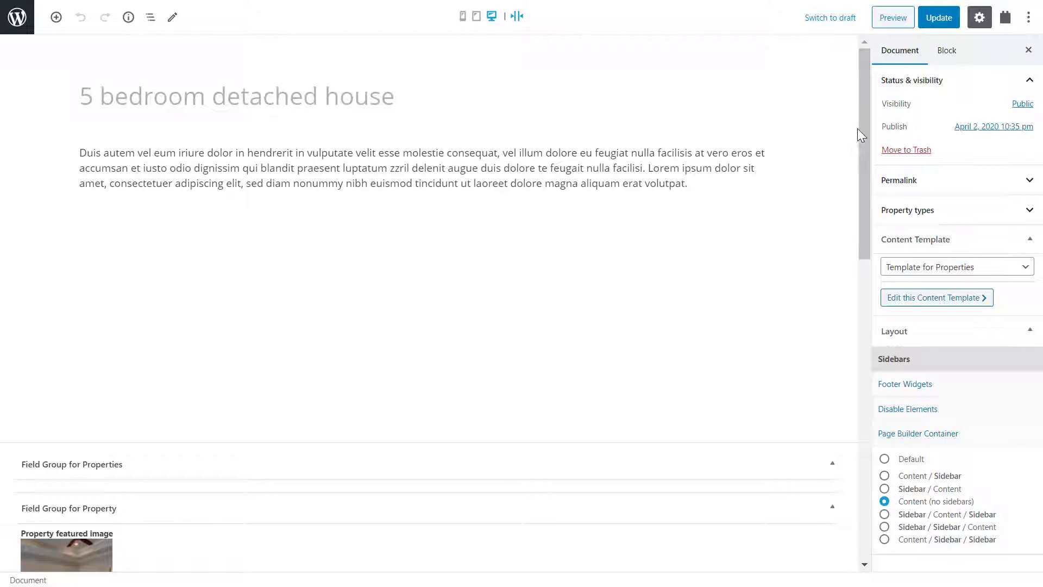
pyautogui.moveTo(860, 128); pyautogui.dragTo(833, 326)
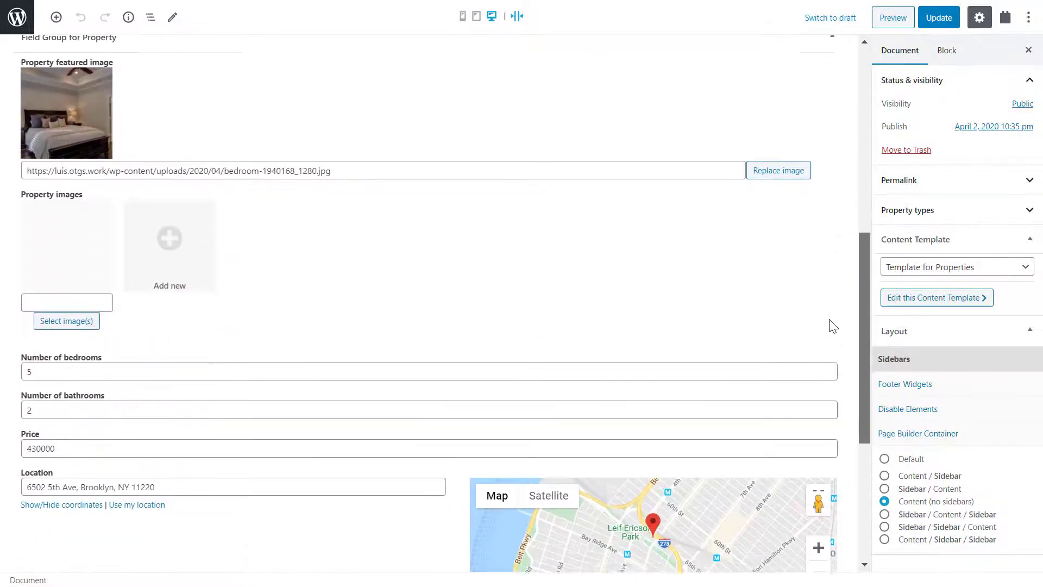
pyautogui.scroll(-1, 833, 326)
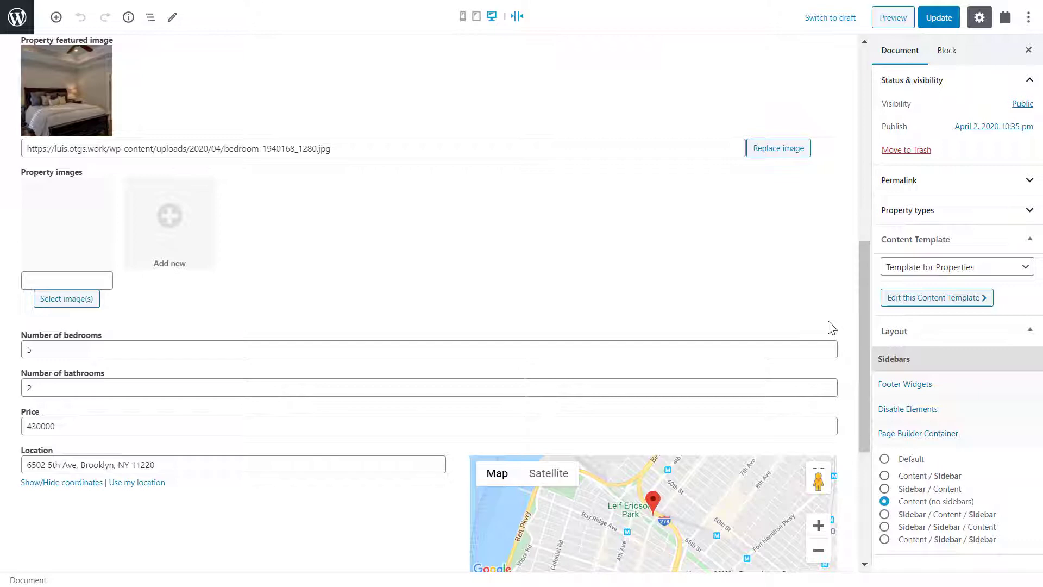
# Add nine bathroom, bedroom, kitchen, living room and building photos to Property images, then update.
pyautogui.click(95, 302)
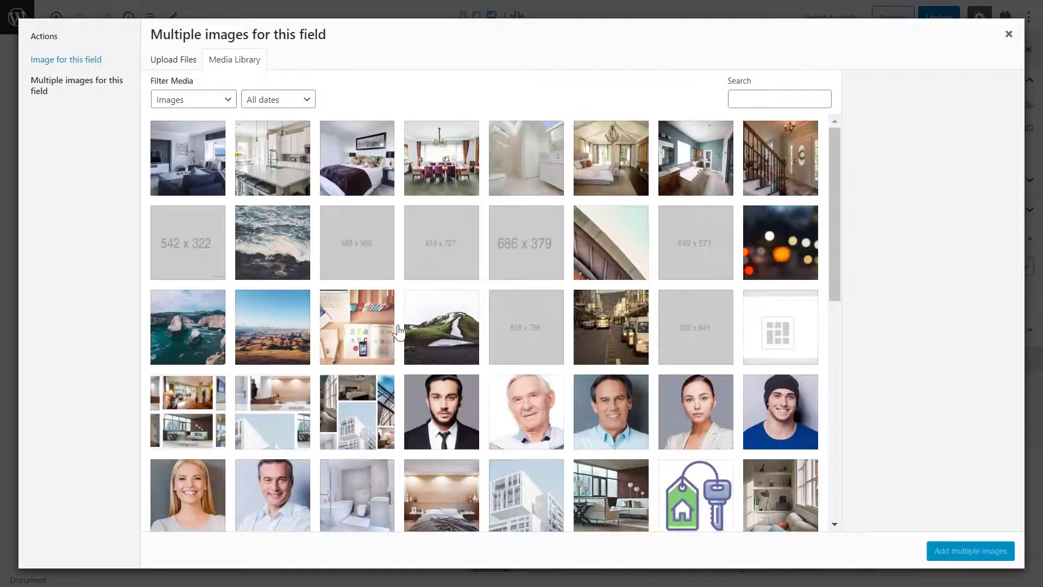
pyautogui.scroll(-4, 399, 330)
pyautogui.click(368, 278)
pyautogui.click(461, 261)
pyautogui.click(553, 263)
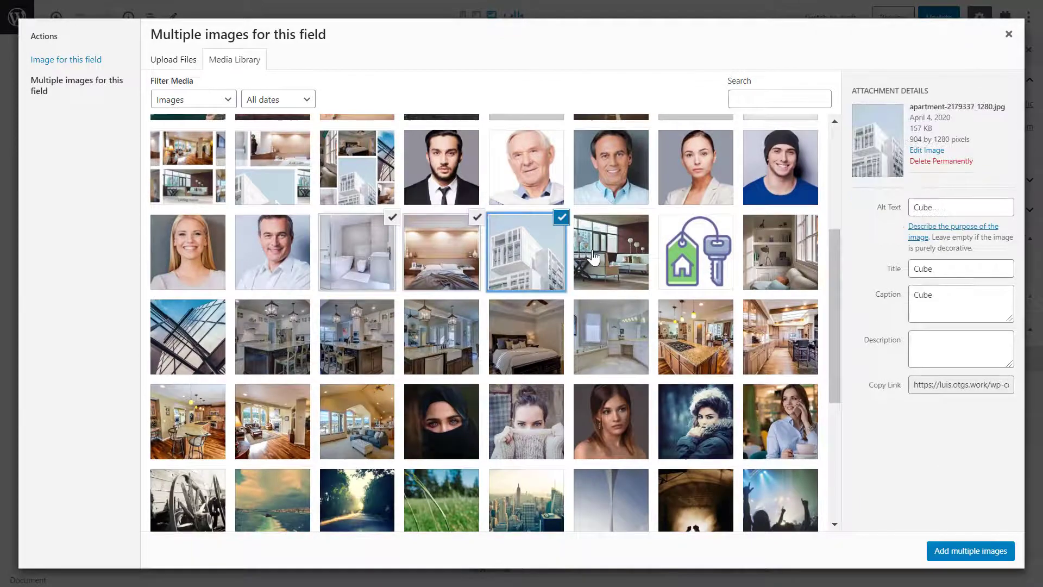
pyautogui.click(594, 257)
pyautogui.click(779, 261)
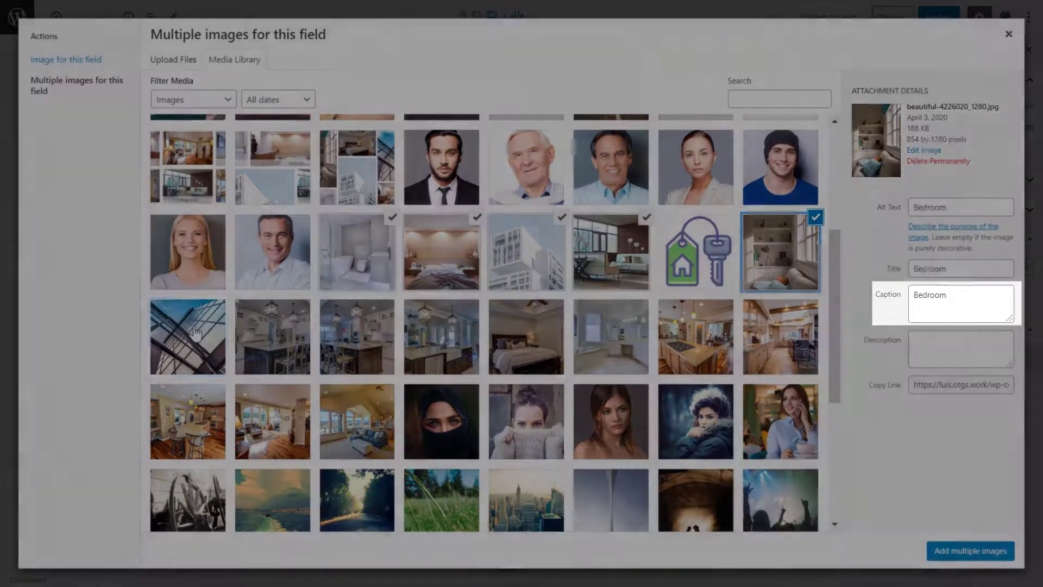
pyautogui.click(196, 333)
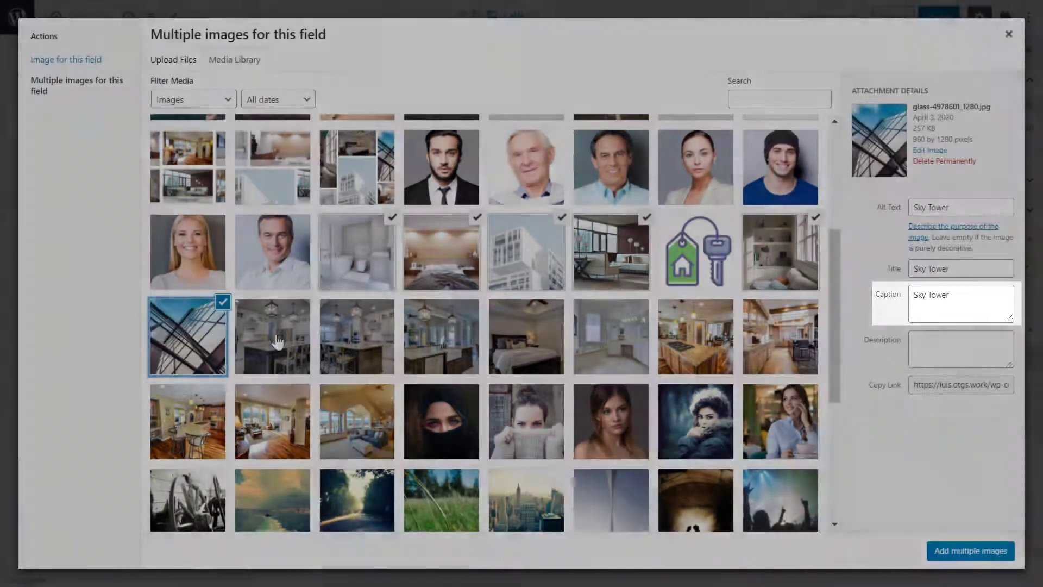
pyautogui.click(296, 342)
pyautogui.click(523, 350)
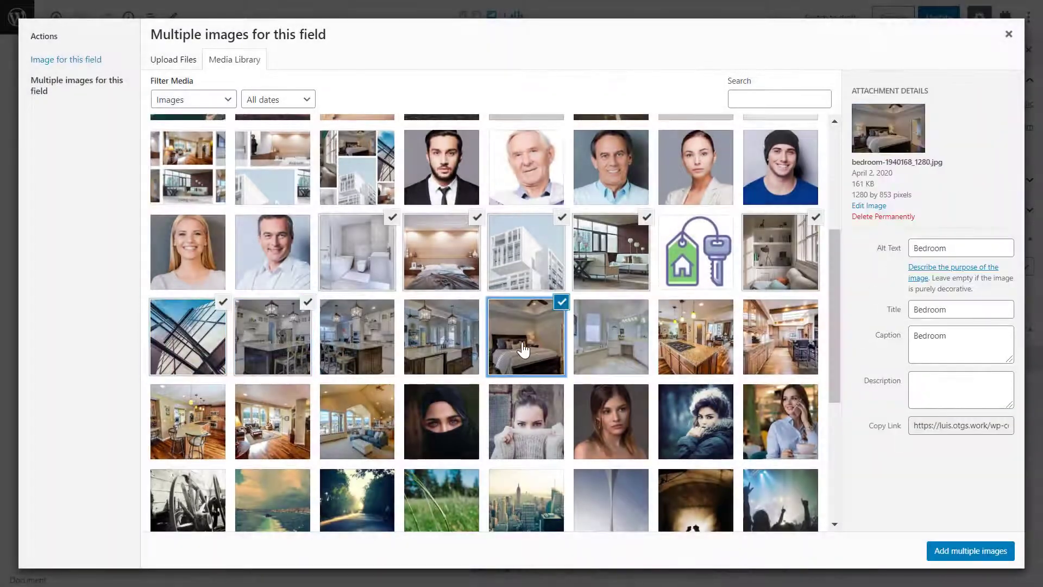
pyautogui.click(612, 349)
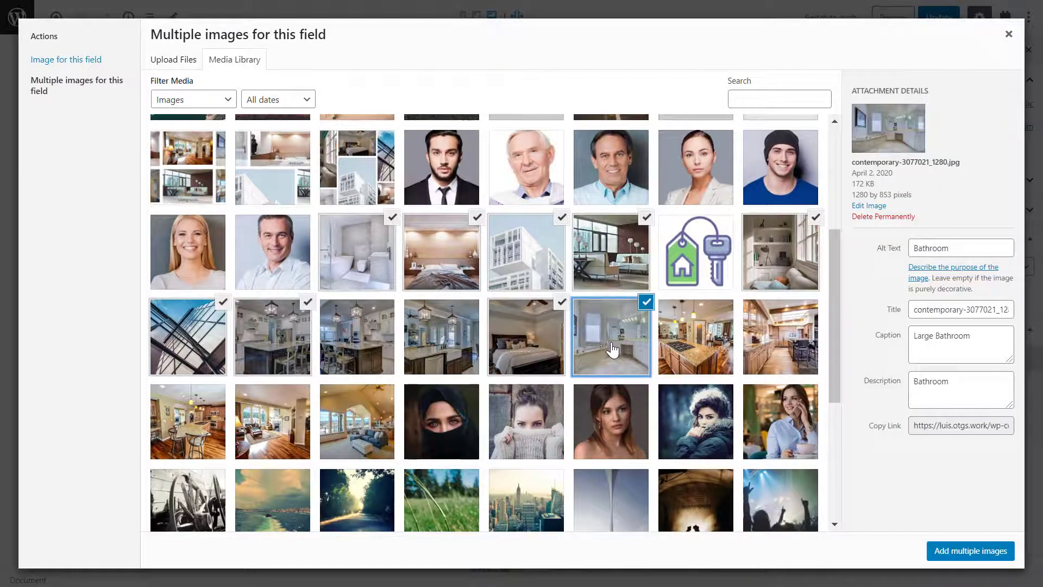
pyautogui.click(978, 551)
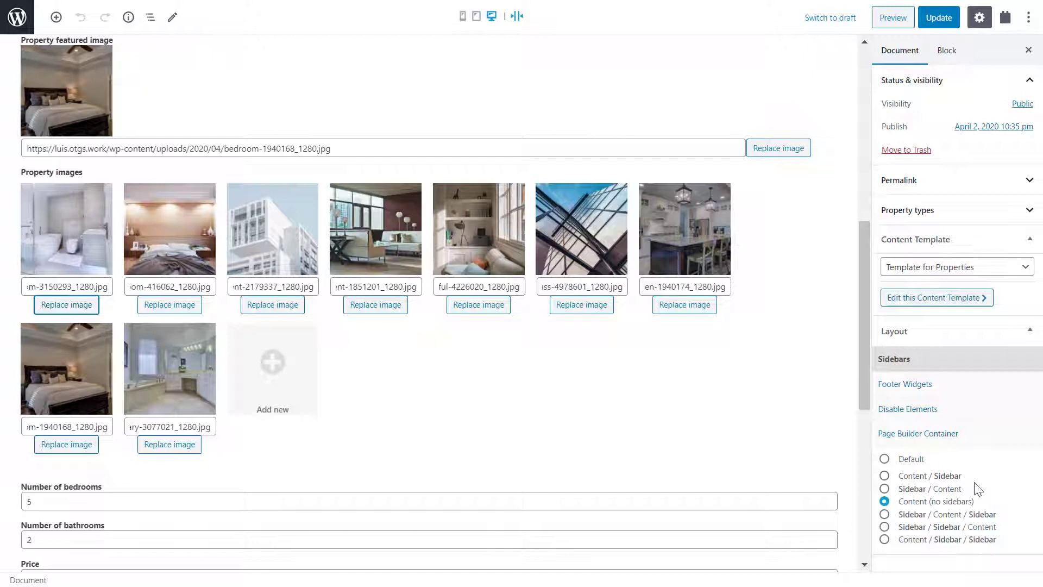
pyautogui.click(928, 21)
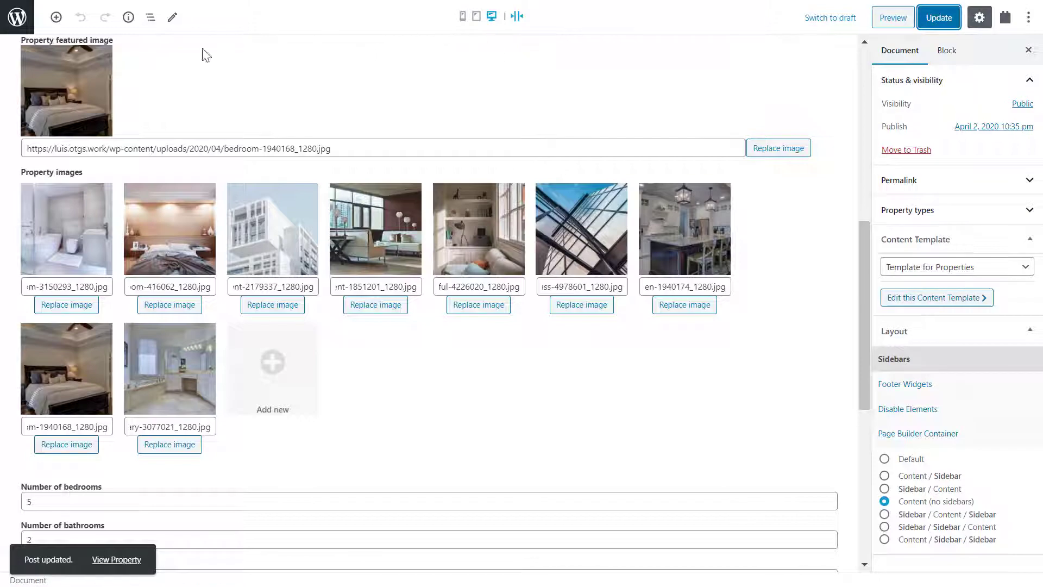
# Open the 'Spectacular duplex penthouse' property for editing.
pyautogui.click(18, 23)
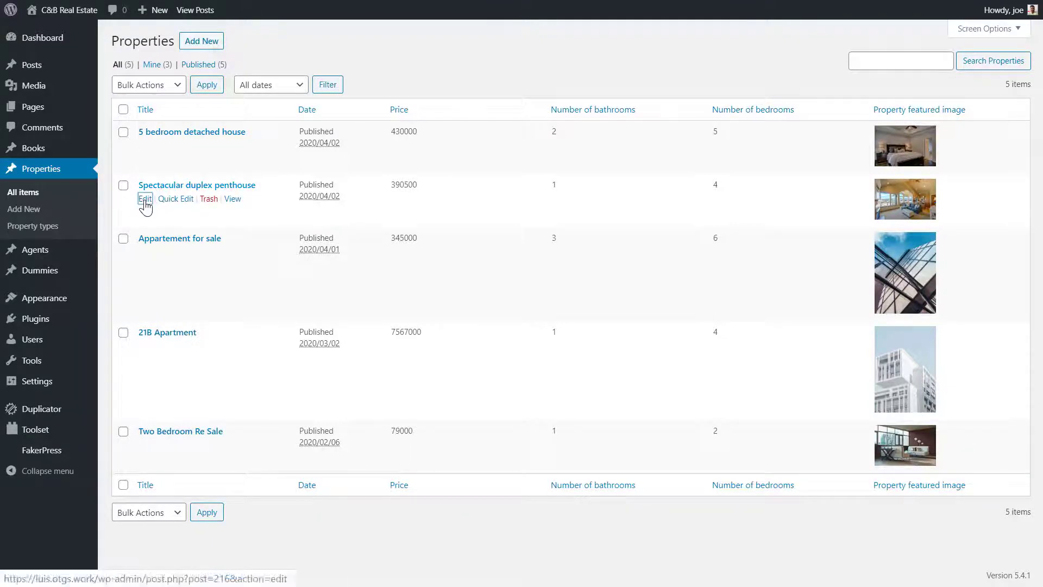
pyautogui.click(145, 200)
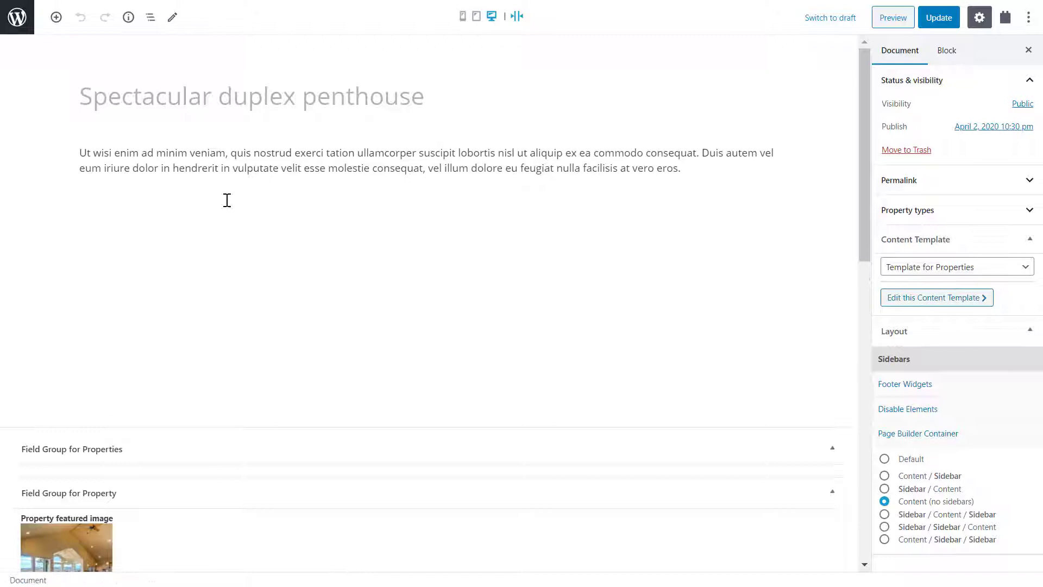
pyautogui.moveTo(861, 180); pyautogui.dragTo(869, 359)
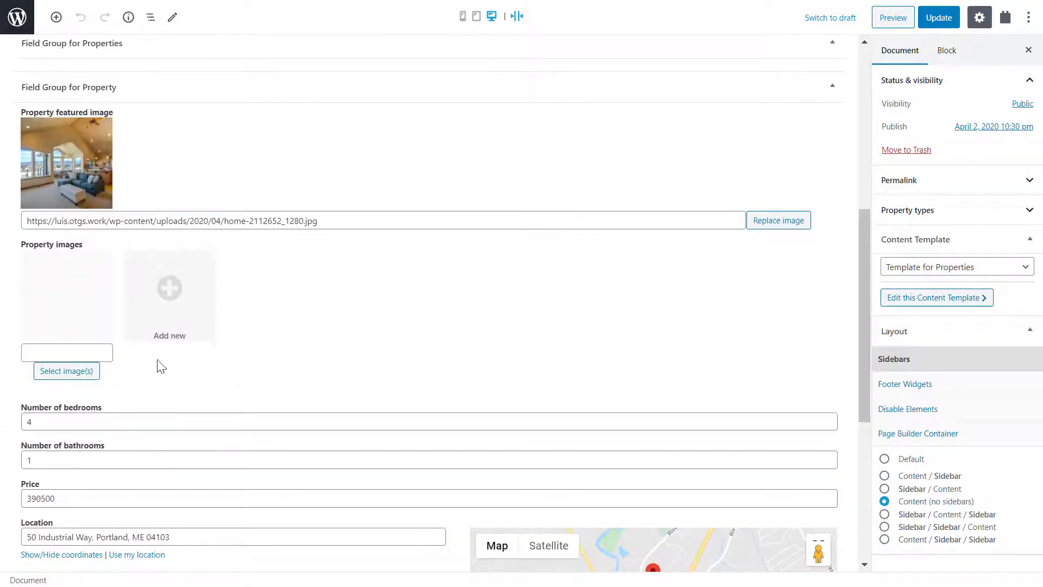
# Add eight interior photos to its Property images field, update, and return to Properties.
pyautogui.click(87, 375)
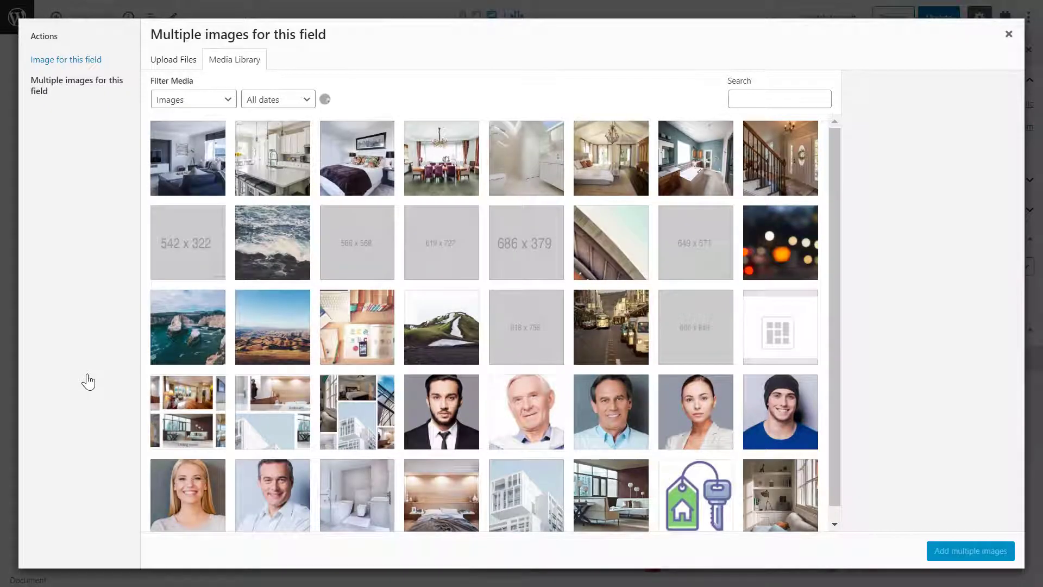
pyautogui.click(166, 189)
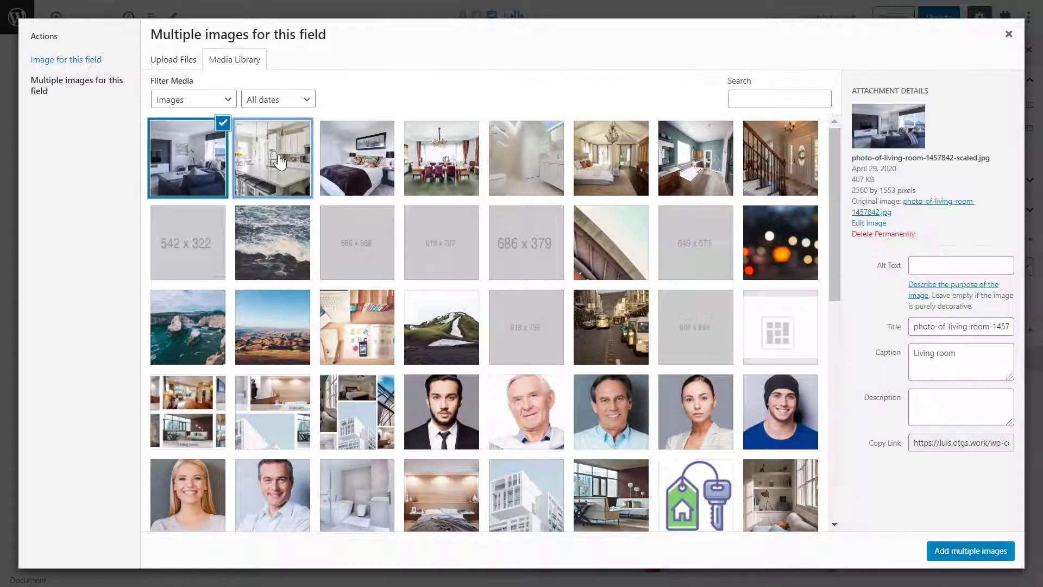
pyautogui.click(271, 163)
pyautogui.click(357, 163)
pyautogui.click(441, 163)
pyautogui.click(528, 161)
pyautogui.click(611, 161)
pyautogui.click(695, 161)
pyautogui.click(791, 161)
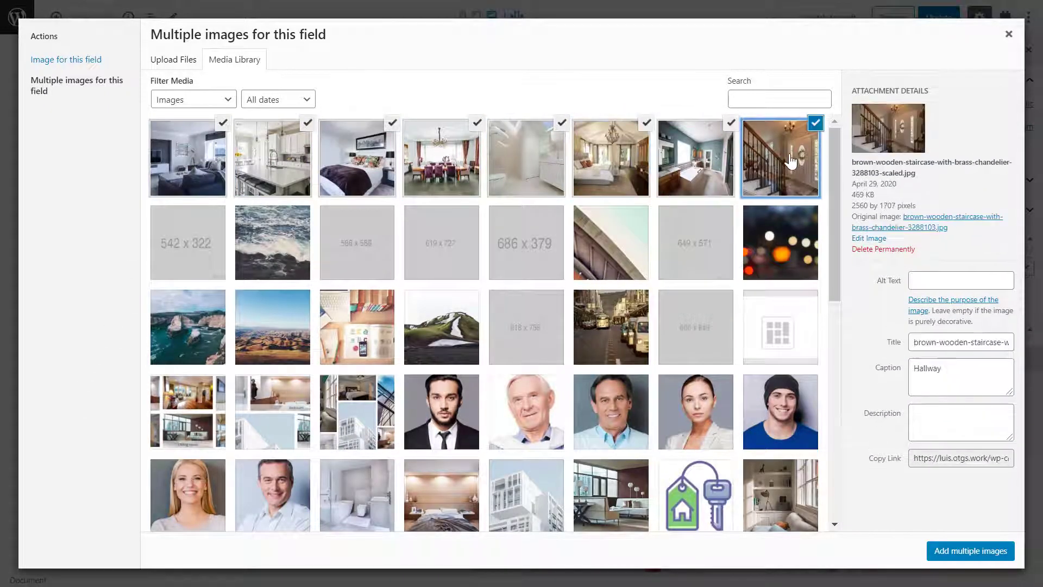
pyautogui.click(956, 551)
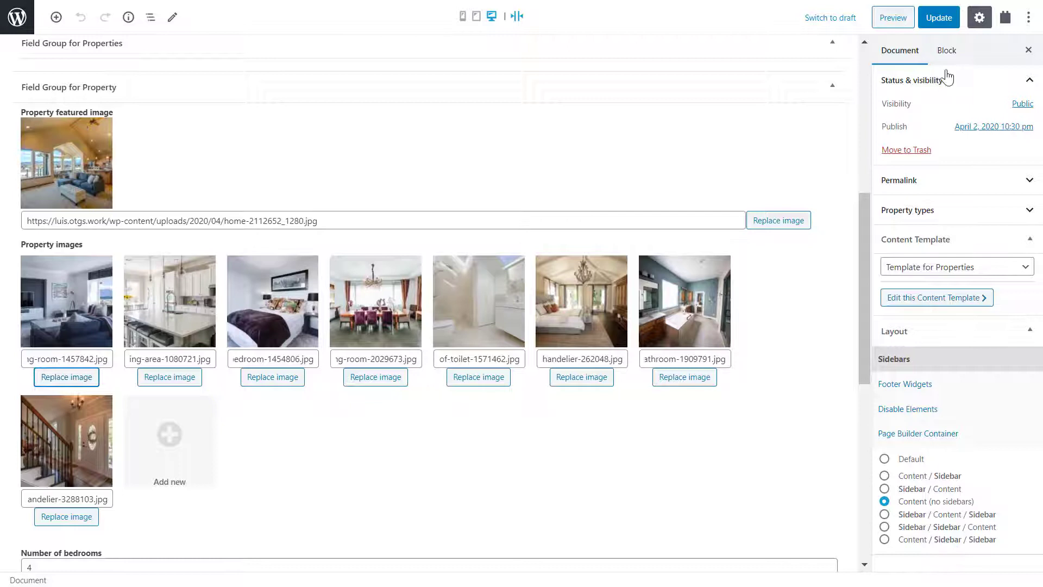
pyautogui.click(940, 18)
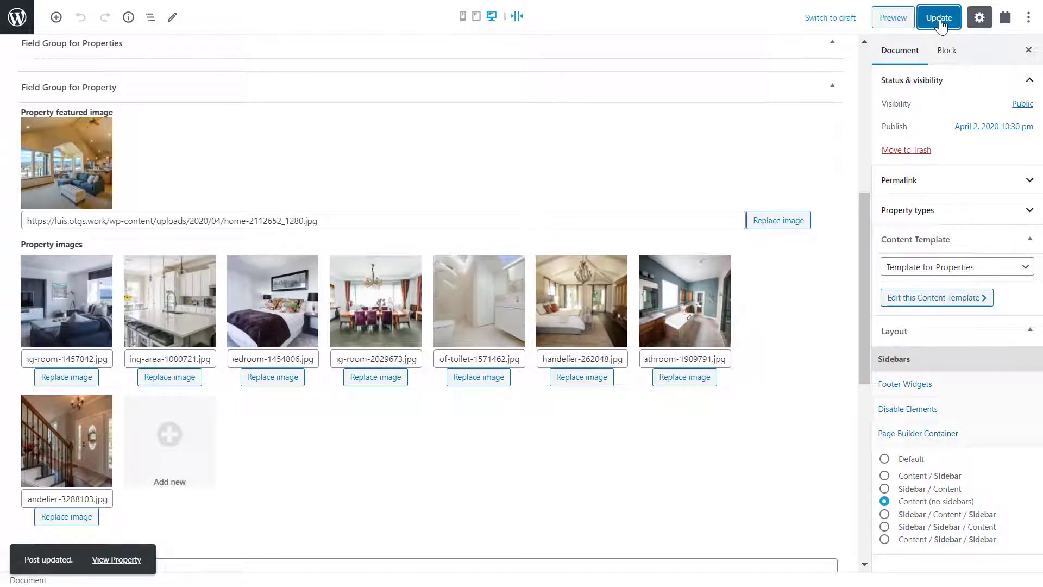
pyautogui.click(30, 25)
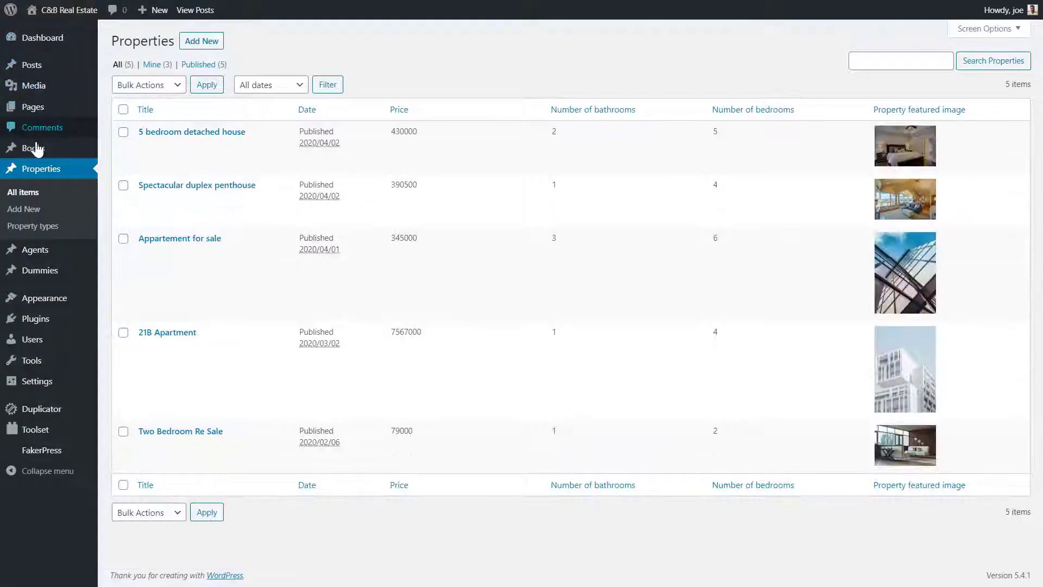
# Open Template for Properties and preview it with the '5 bedroom detached house'.
pyautogui.moveTo(65, 433)
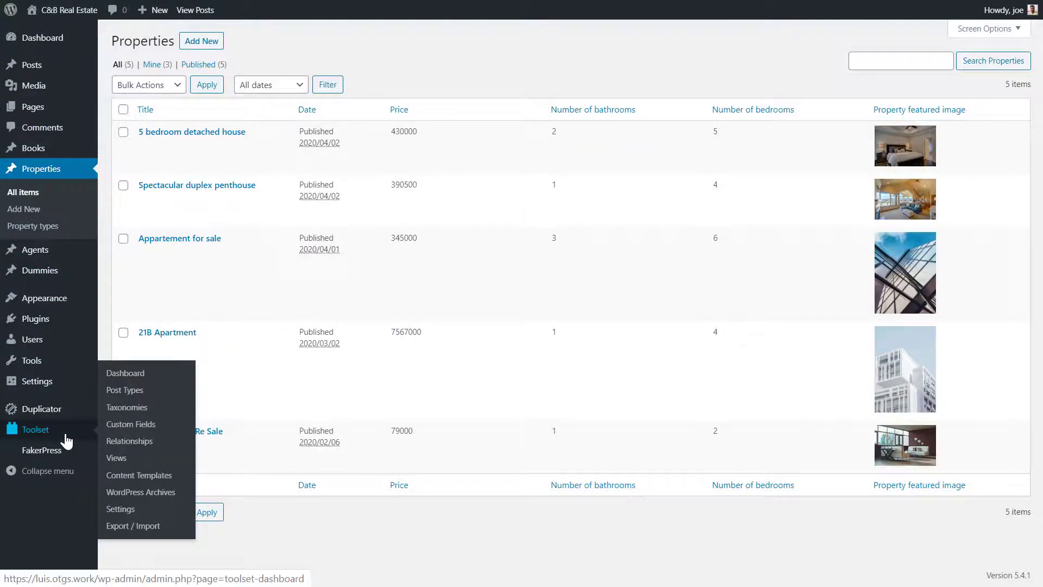
pyautogui.click(136, 377)
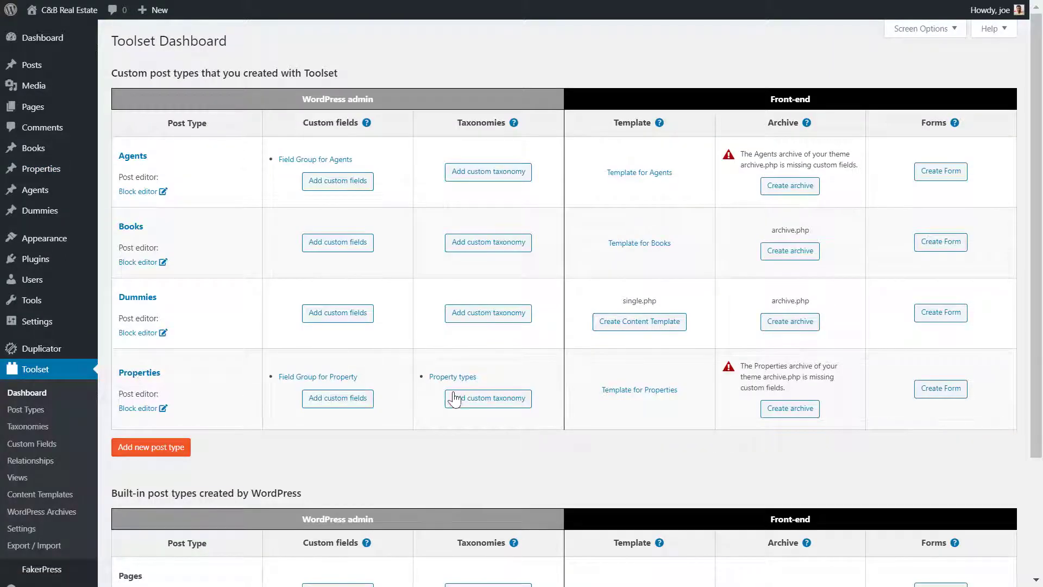
pyautogui.click(630, 391)
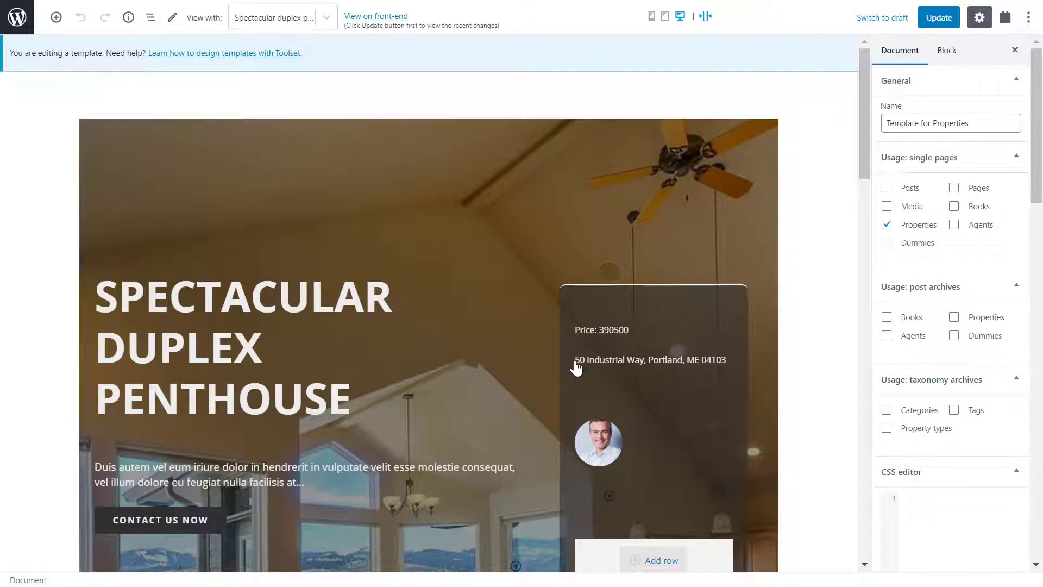
pyautogui.click(315, 24)
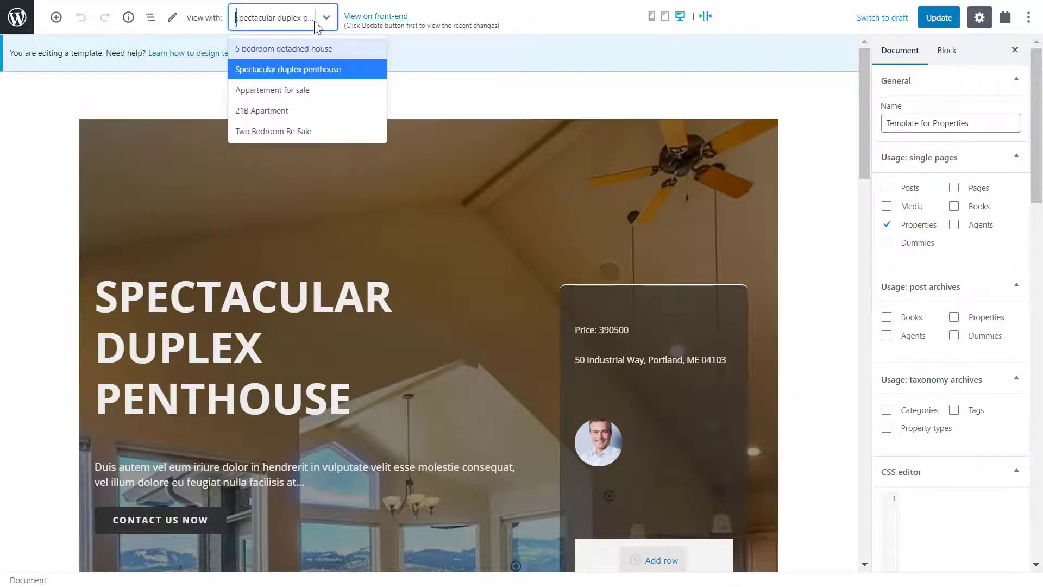
pyautogui.click(315, 49)
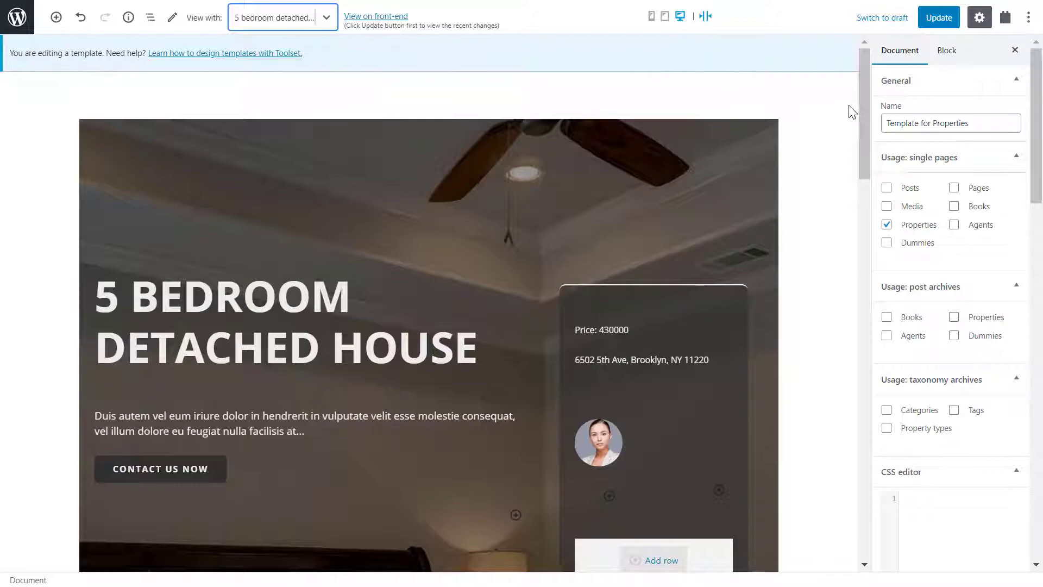
# Insert a Toolset Gallery block with Grid layout above the 'At vero eos et accusam et justo' heading.
pyautogui.moveTo(862, 106); pyautogui.dragTo(890, 413)
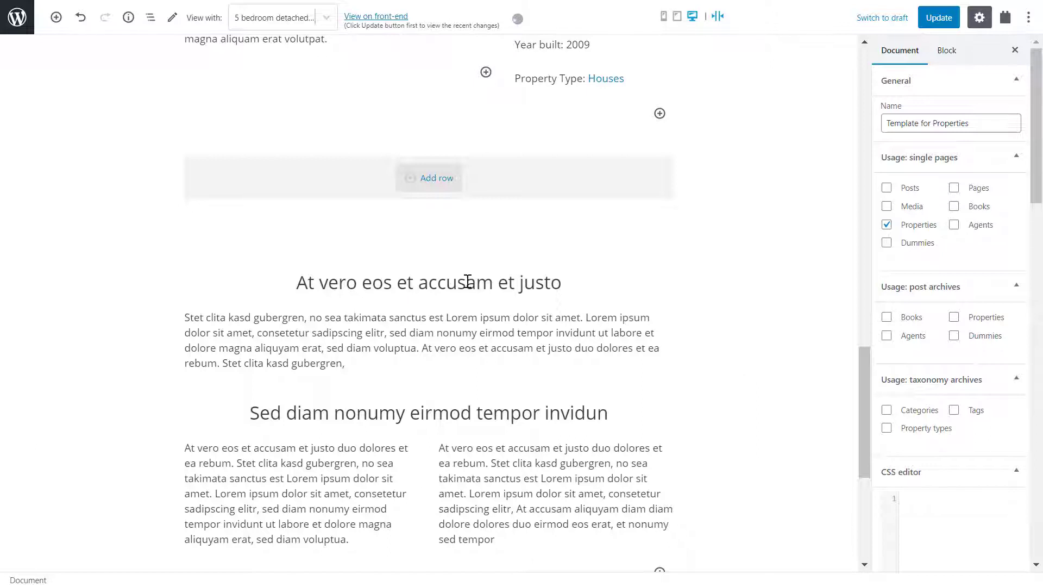
pyautogui.moveTo(425, 262)
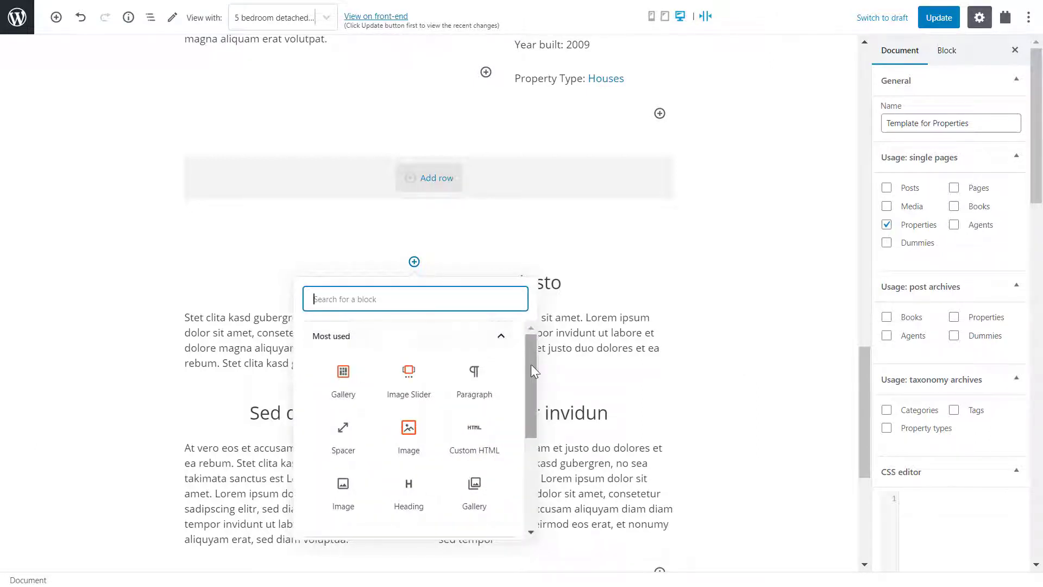
pyautogui.moveTo(534, 371); pyautogui.dragTo(536, 459)
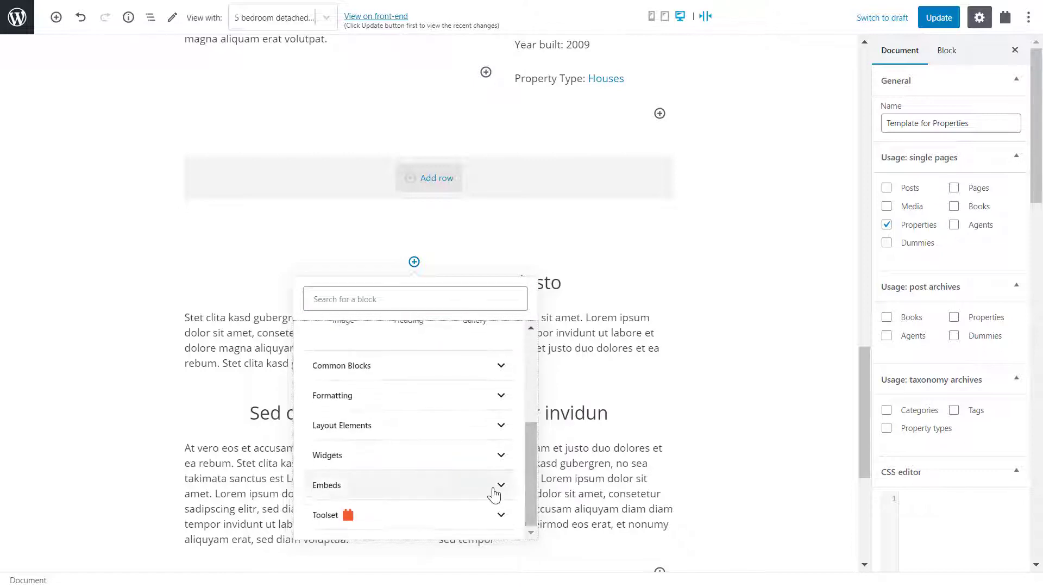
pyautogui.click(459, 517)
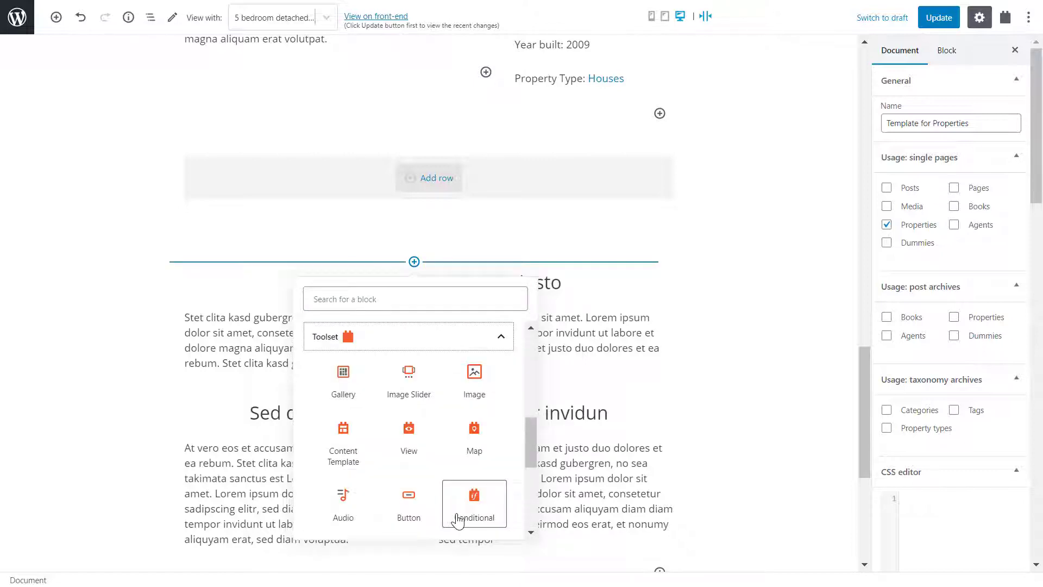
pyautogui.click(351, 383)
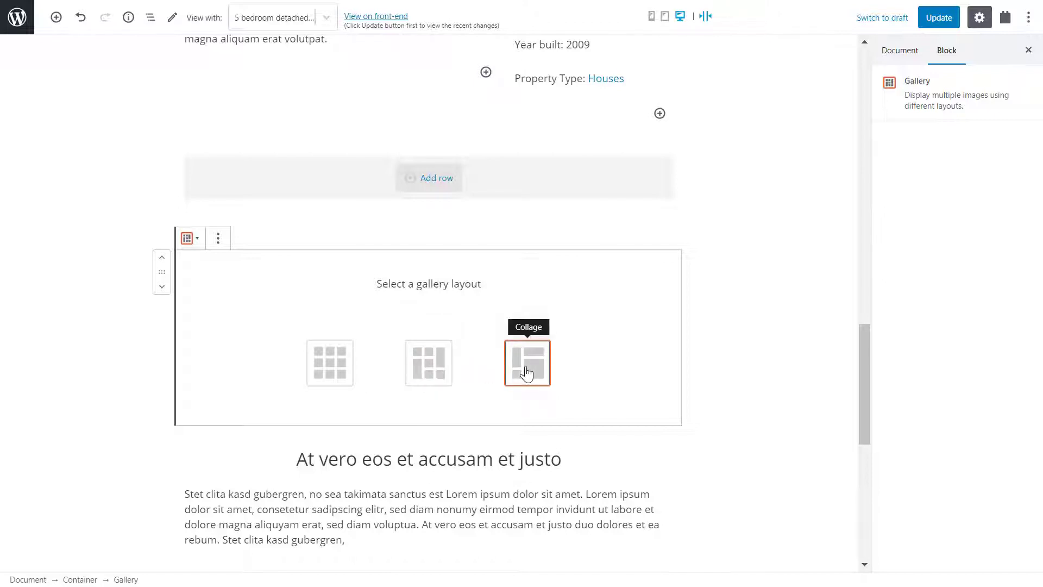
pyautogui.click(346, 373)
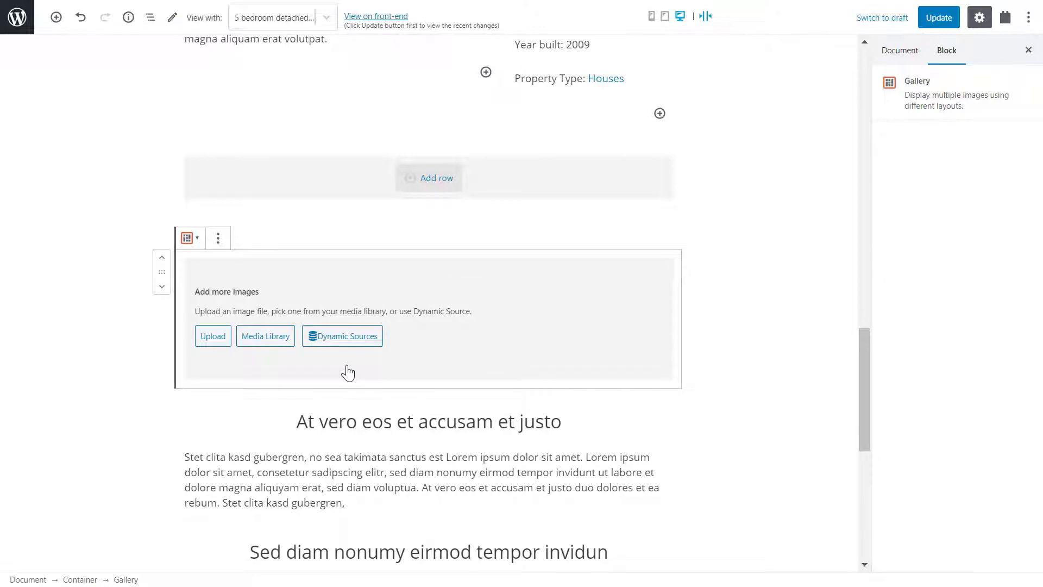
# Set the Gallery's dynamic source to Field Group for Property > Property images and update the template.
pyautogui.click(343, 337)
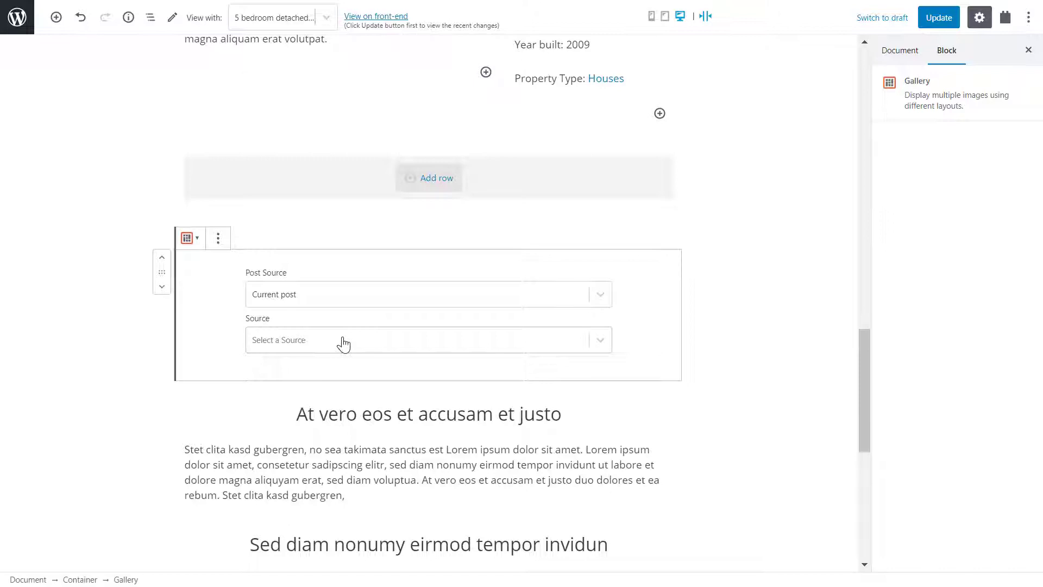
pyautogui.click(343, 342)
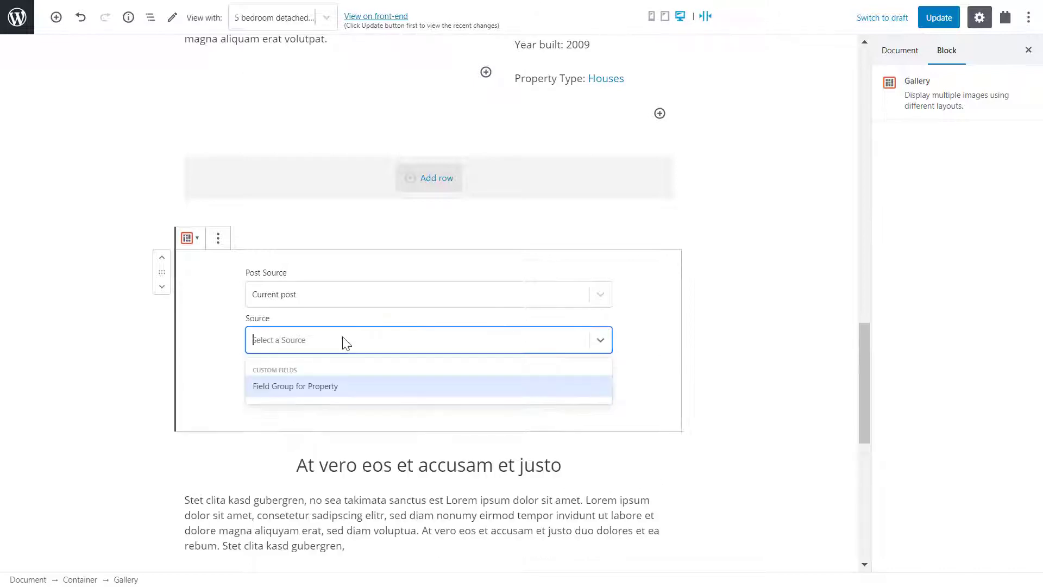
pyautogui.click(325, 386)
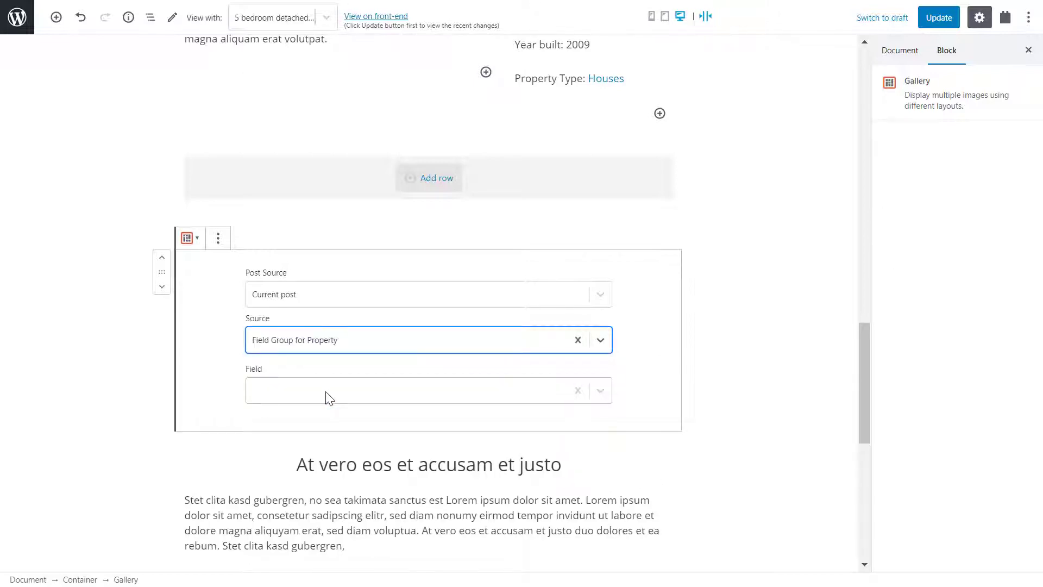
pyautogui.click(324, 395)
pyautogui.click(322, 429)
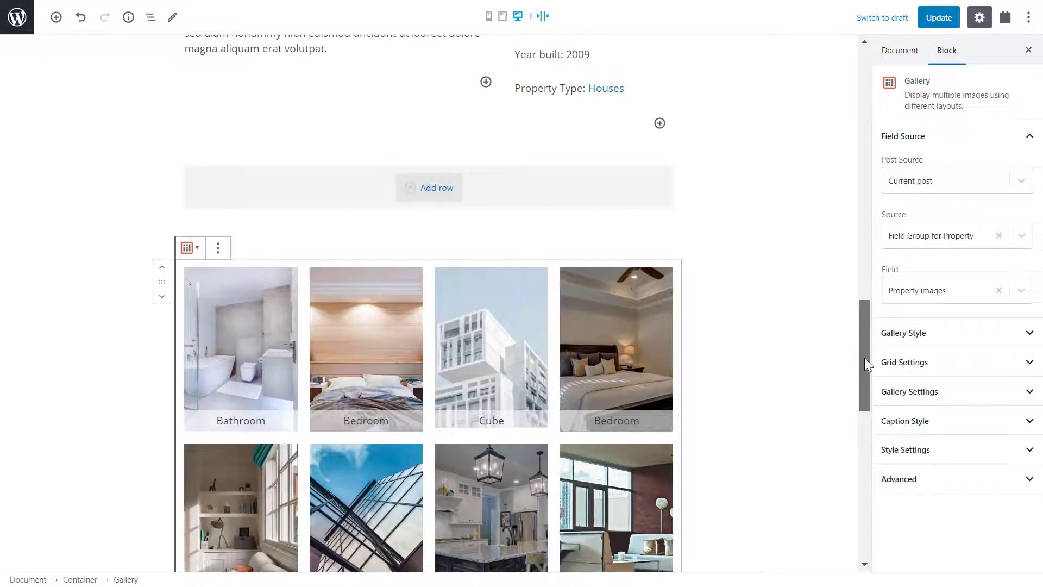
pyautogui.moveTo(865, 357); pyautogui.dragTo(853, 386)
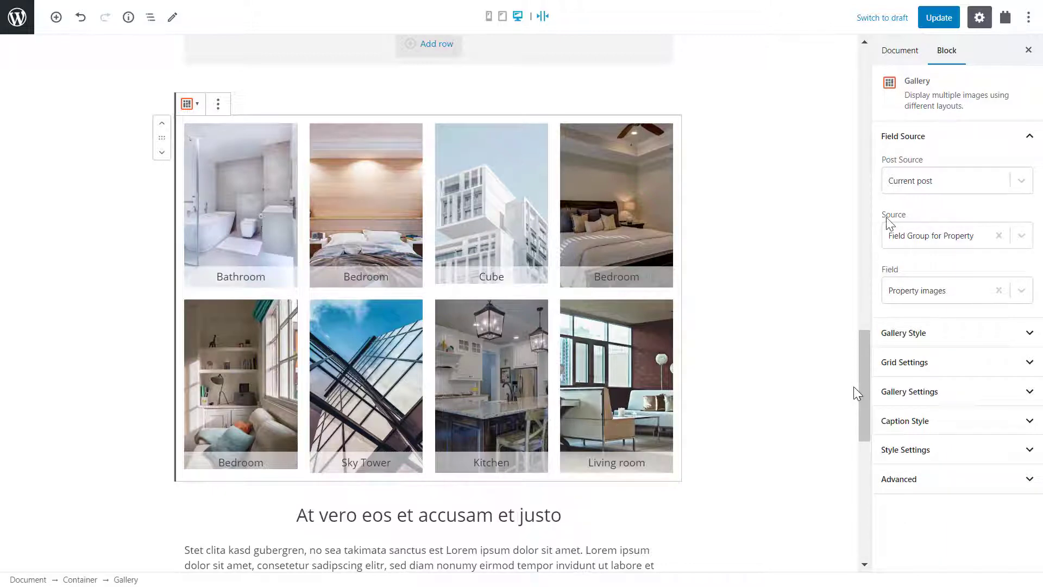
pyautogui.click(935, 21)
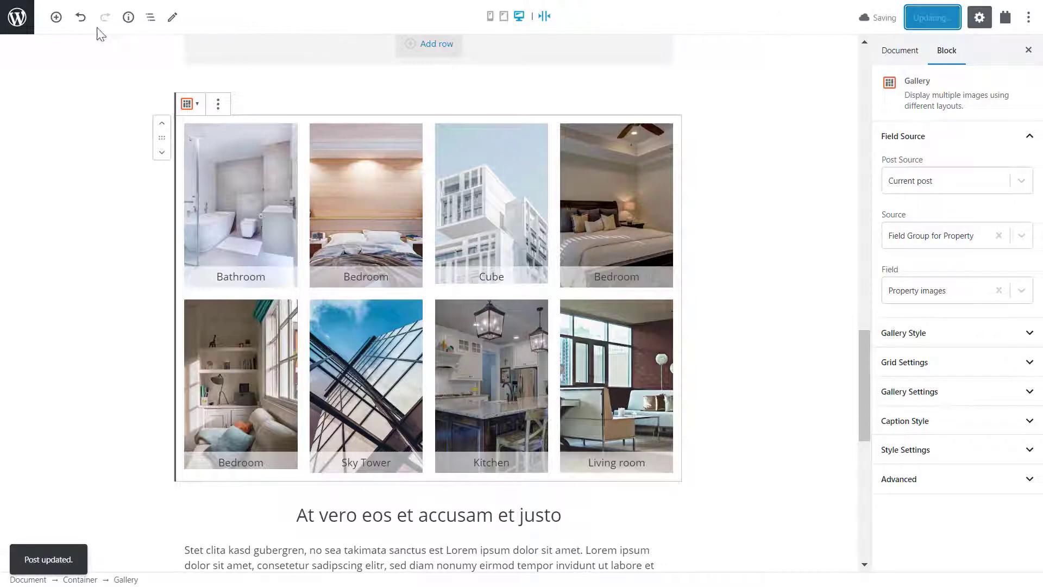
# Open the '5 bedroom detached house' property for editing.
pyautogui.click(20, 23)
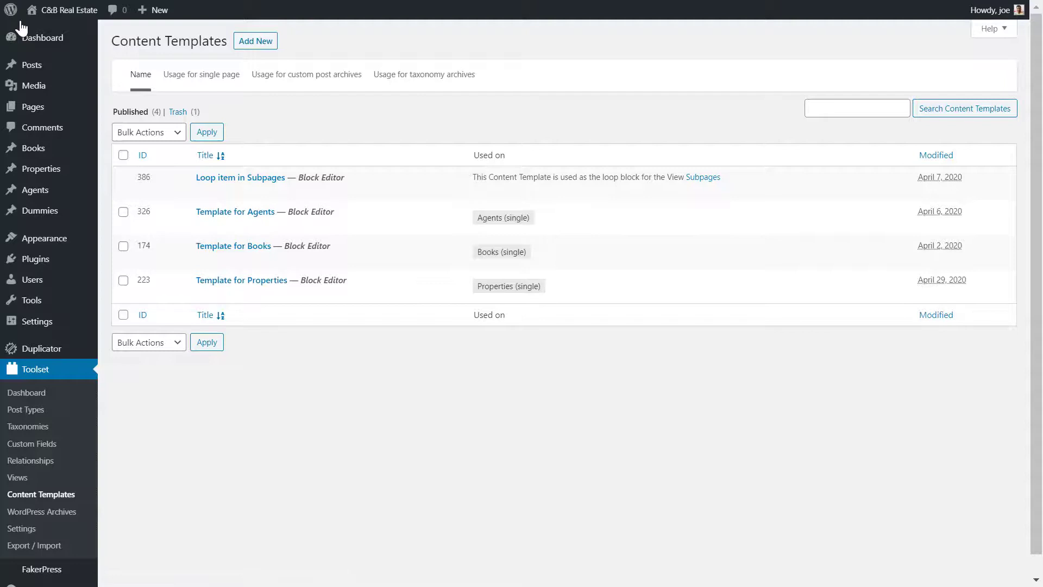
pyautogui.click(41, 178)
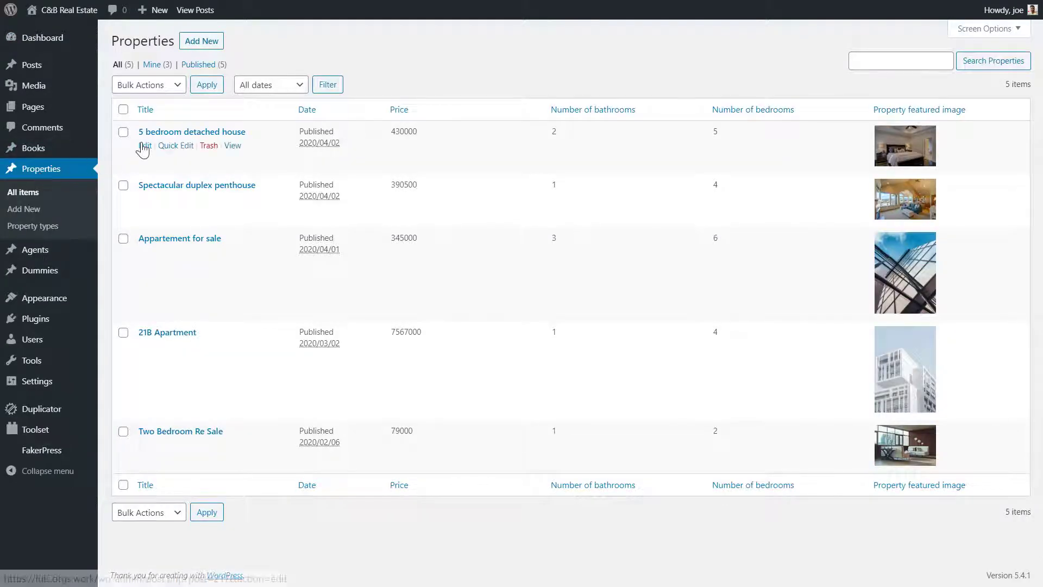
pyautogui.click(144, 145)
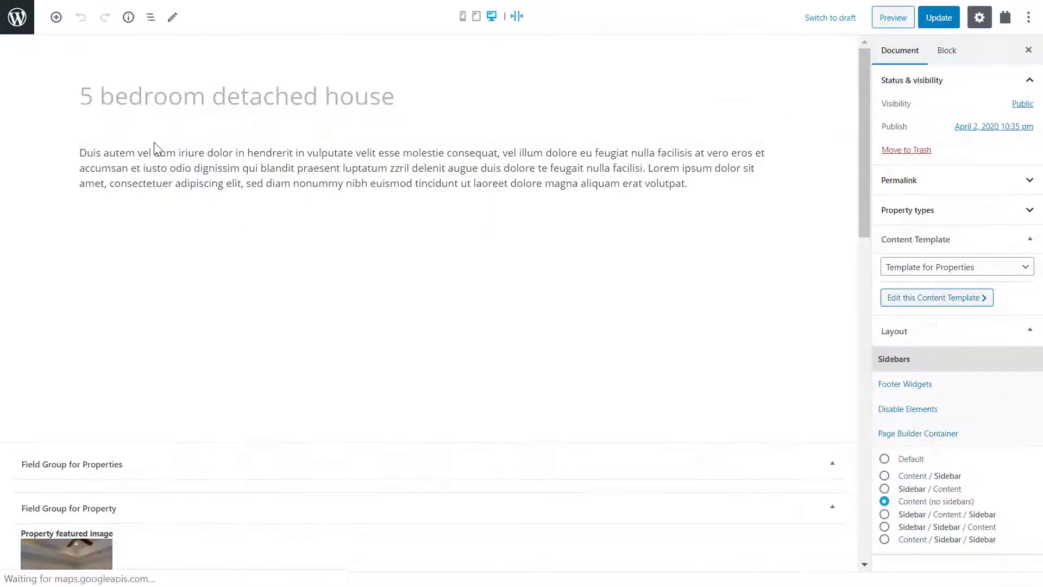
pyautogui.moveTo(865, 127); pyautogui.dragTo(853, 298)
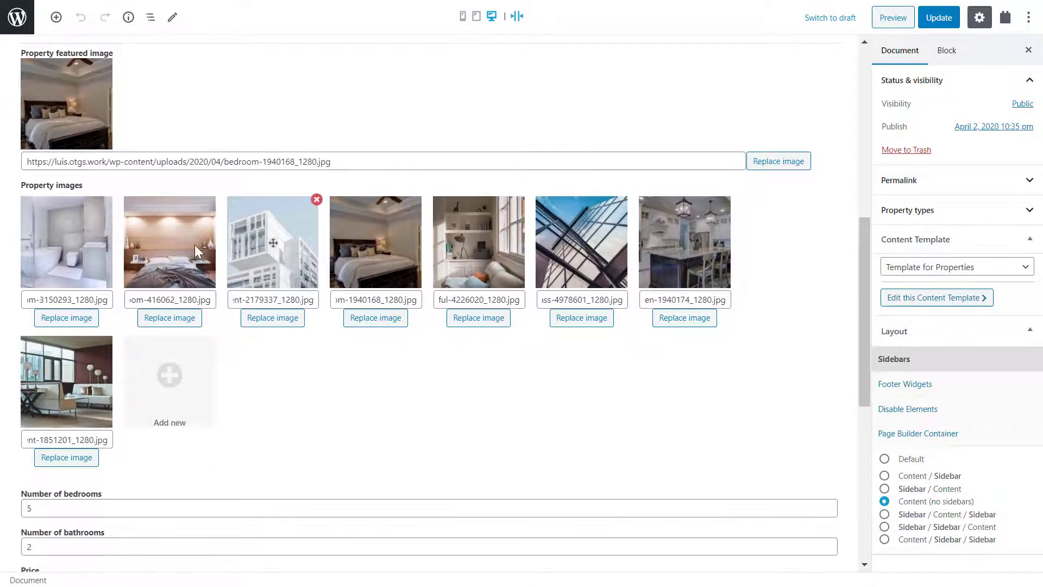
# Move the wooden-wall bedroom photo to first in Property images, update, and return to Properties.
pyautogui.click(214, 199)
pyautogui.moveTo(121, 241); pyautogui.dragTo(65, 242)
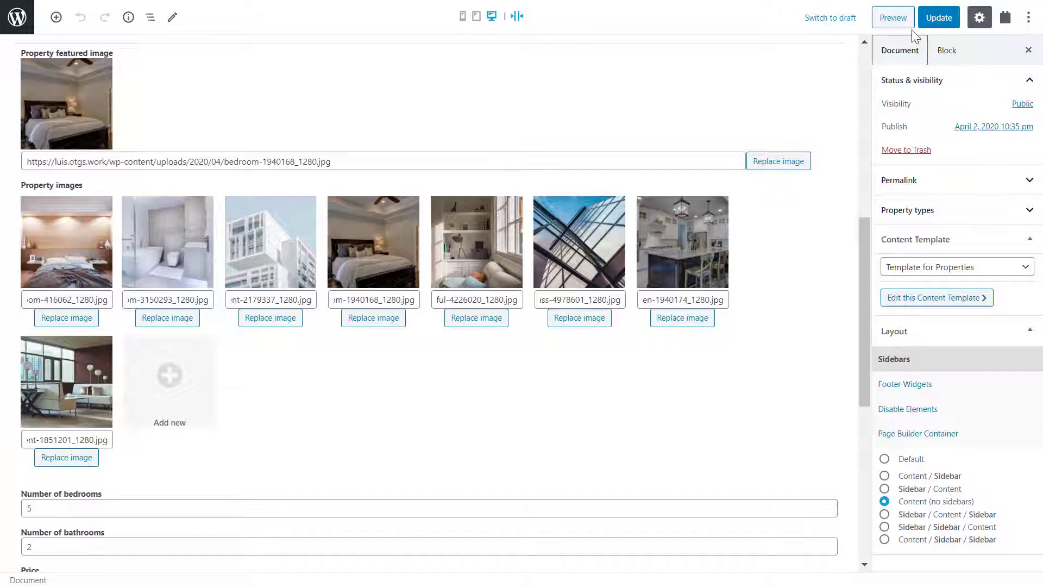
pyautogui.click(937, 23)
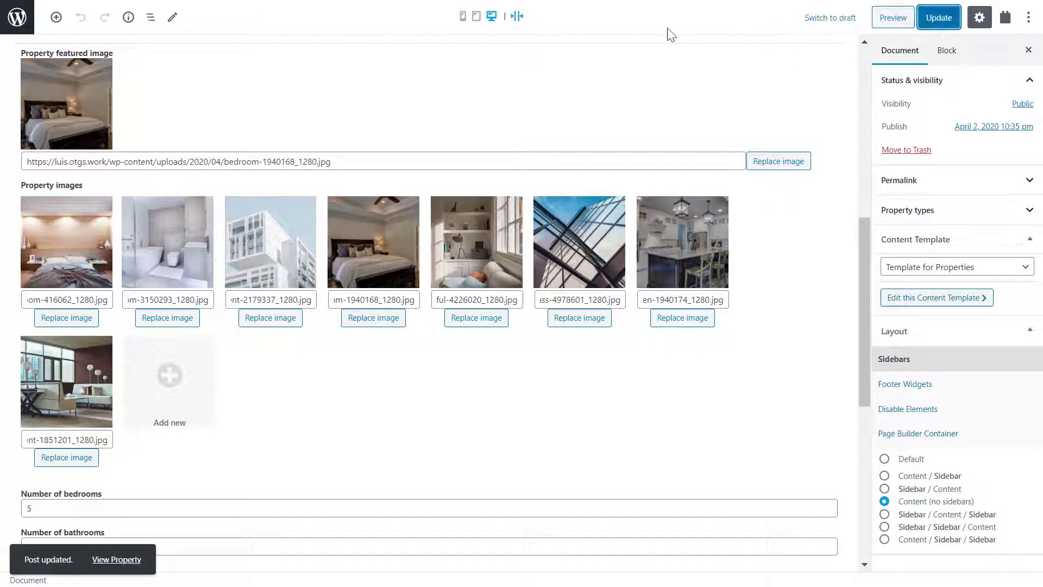
pyautogui.click(16, 18)
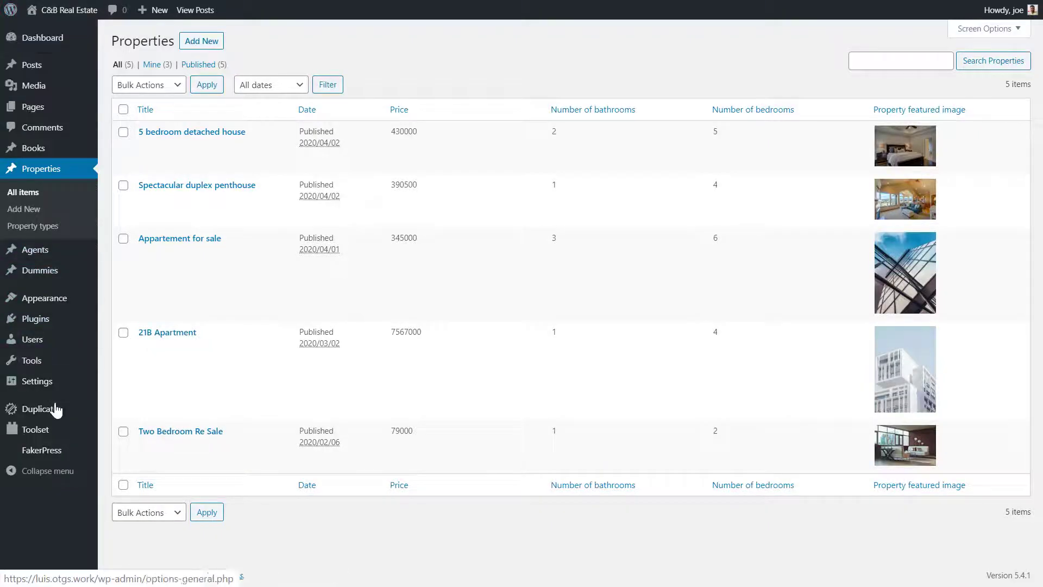
# Open Template for Properties from the Toolset Dashboard.
pyautogui.moveTo(54, 432)
pyautogui.click(126, 375)
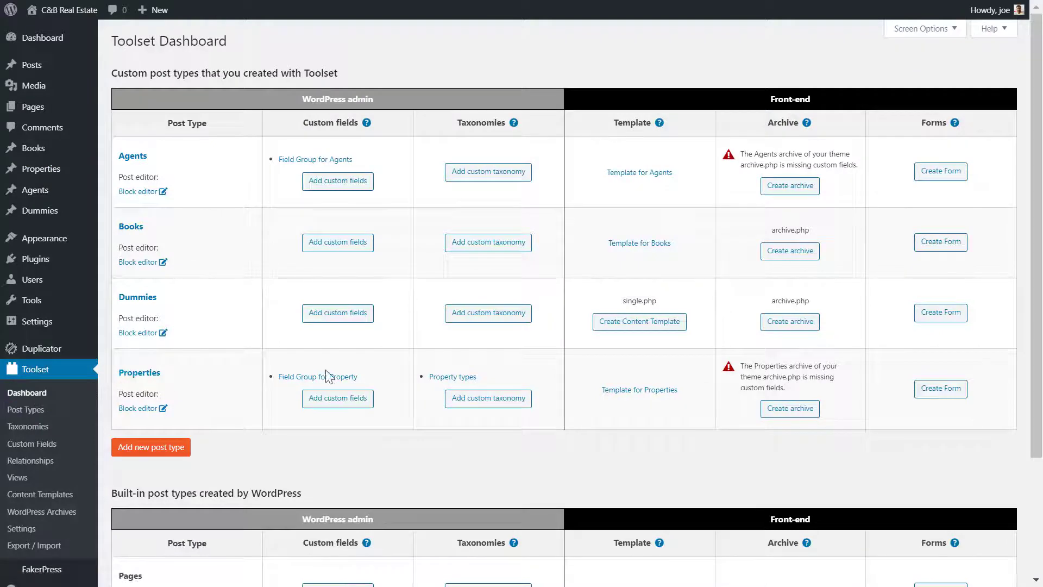
pyautogui.click(611, 391)
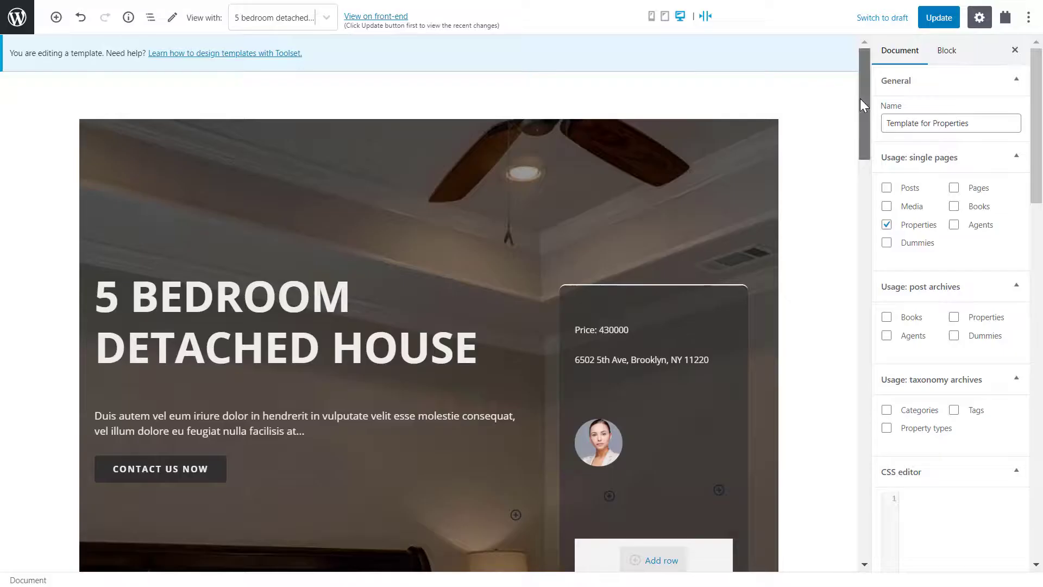
pyautogui.moveTo(861, 100); pyautogui.dragTo(891, 389)
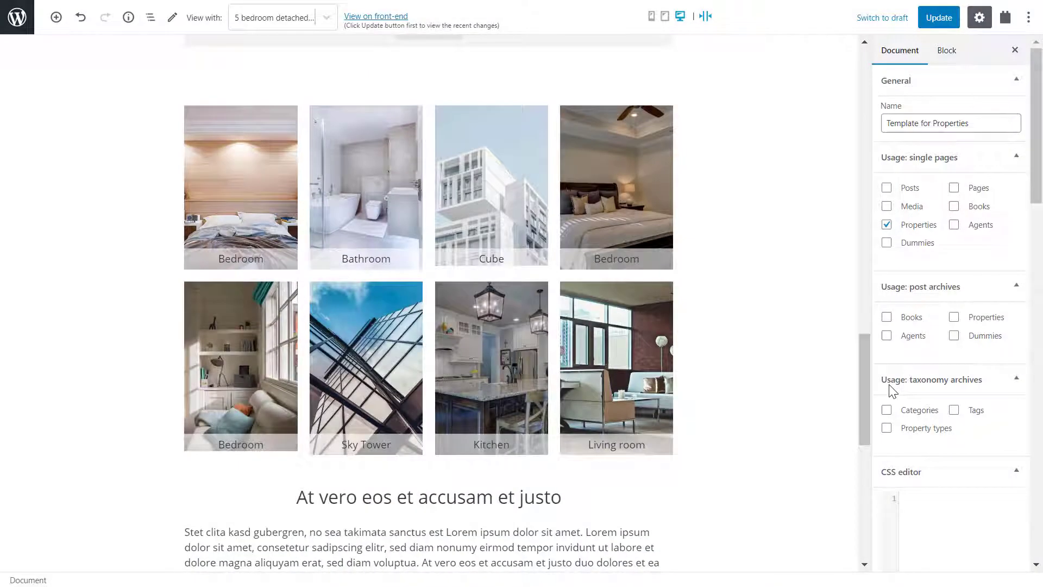
# Set the Gallery grid to 4 columns, 20 cell spacing, with cropped images.
pyautogui.click(648, 358)
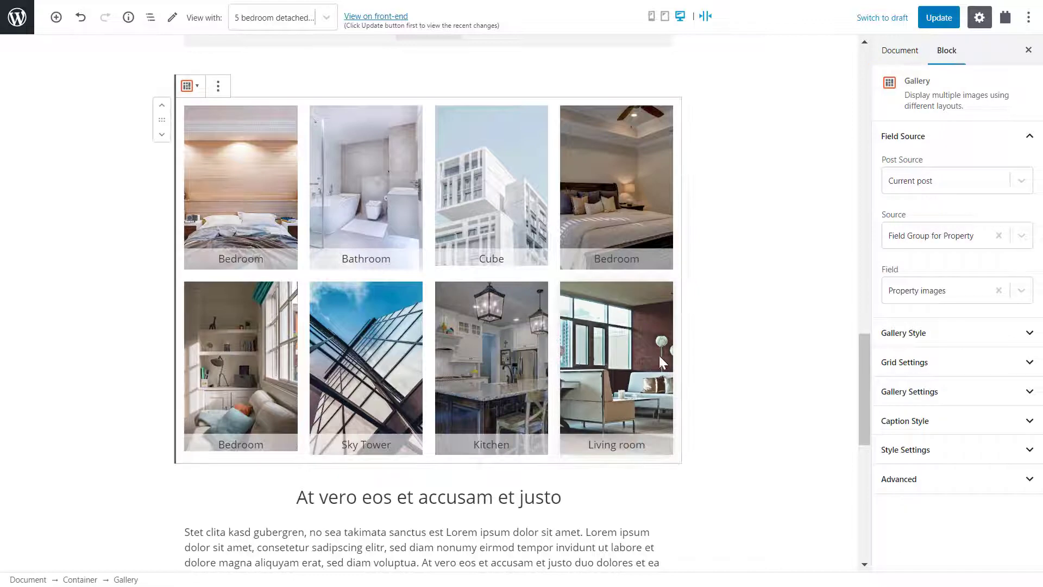
pyautogui.click(896, 363)
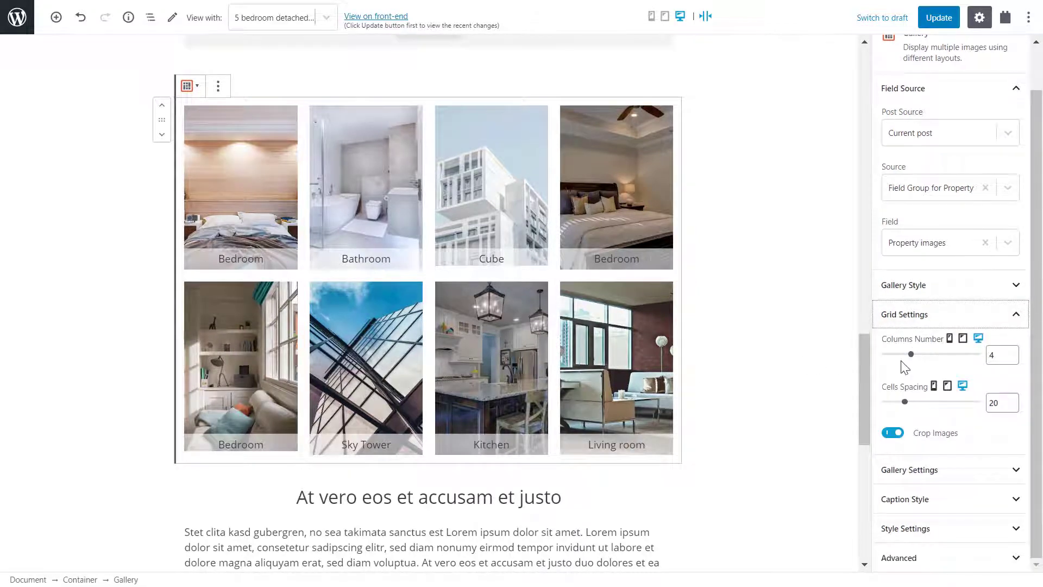
pyautogui.click(911, 356)
pyautogui.moveTo(911, 359); pyautogui.dragTo(906, 409)
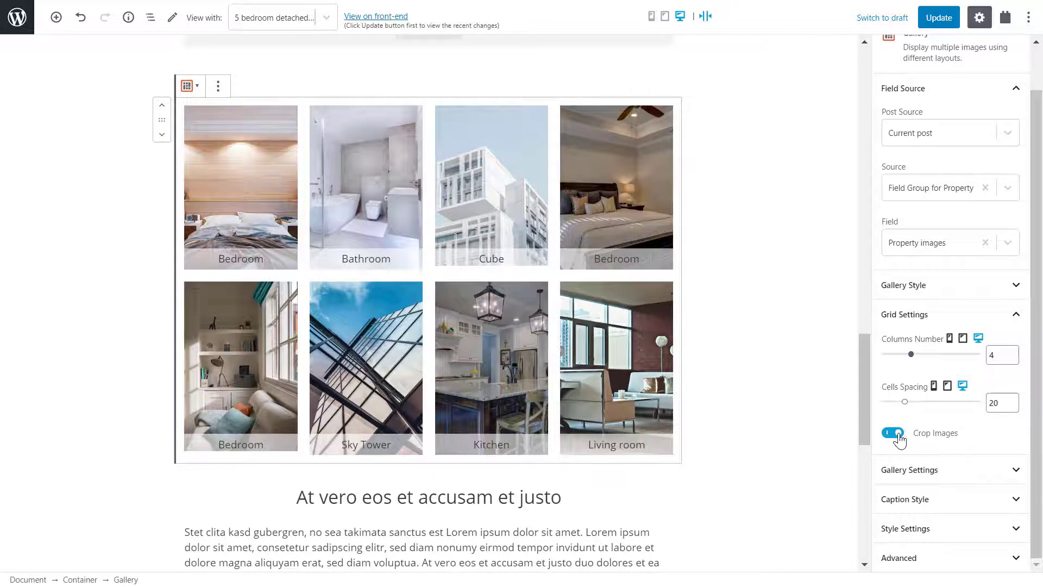
pyautogui.click(894, 433)
pyautogui.click(898, 433)
pyautogui.click(953, 317)
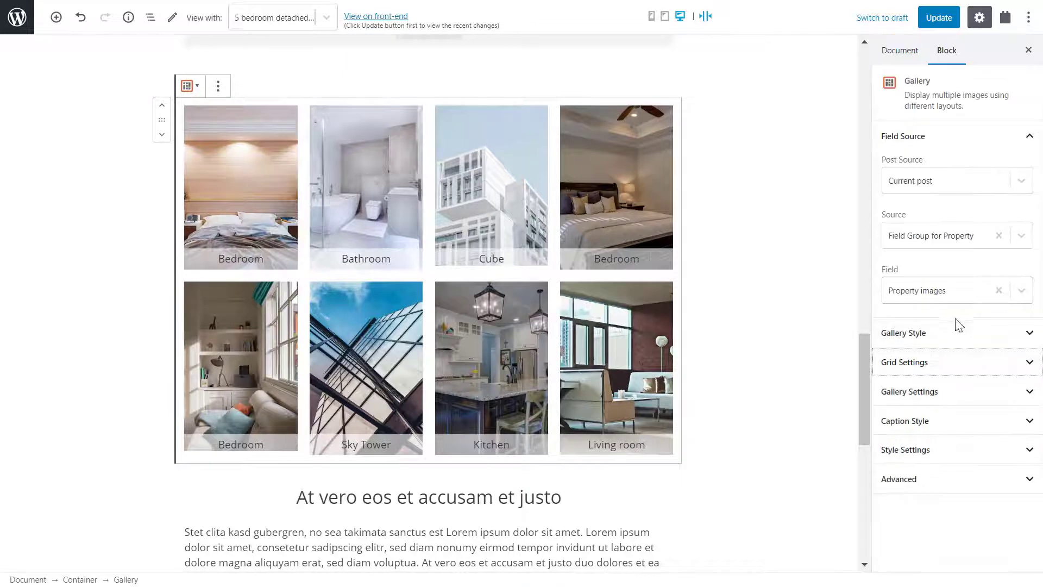
pyautogui.click(947, 393)
pyautogui.scroll(-3, 945, 396)
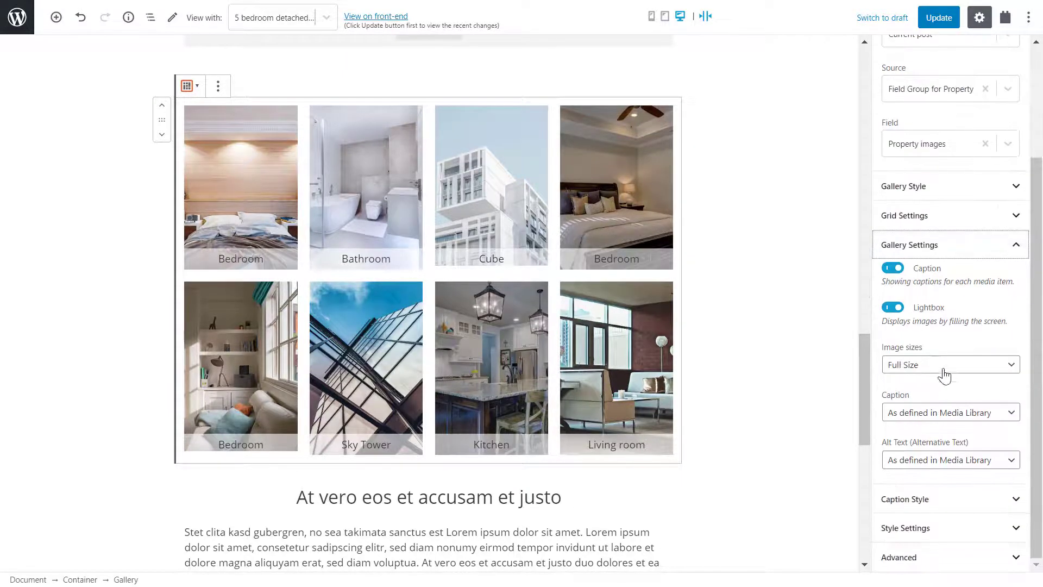
pyautogui.click(893, 267)
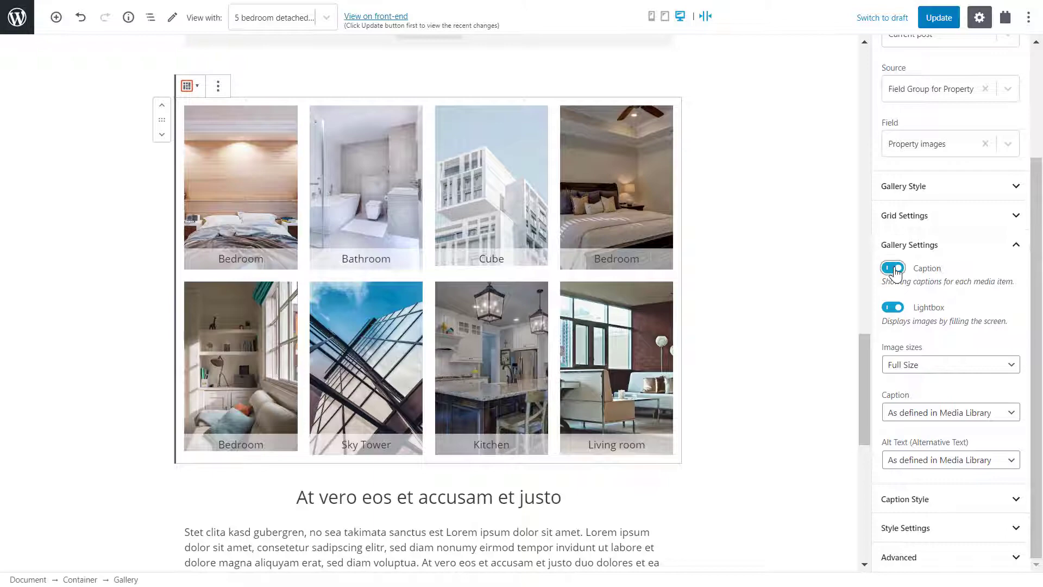
pyautogui.click(892, 297)
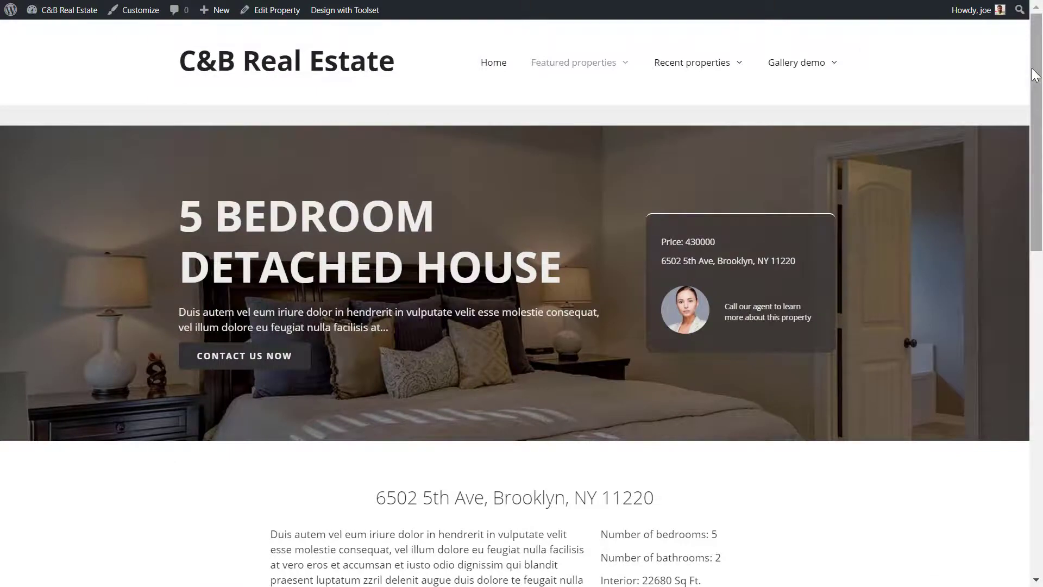
pyautogui.moveTo(1033, 70); pyautogui.dragTo(1031, 295)
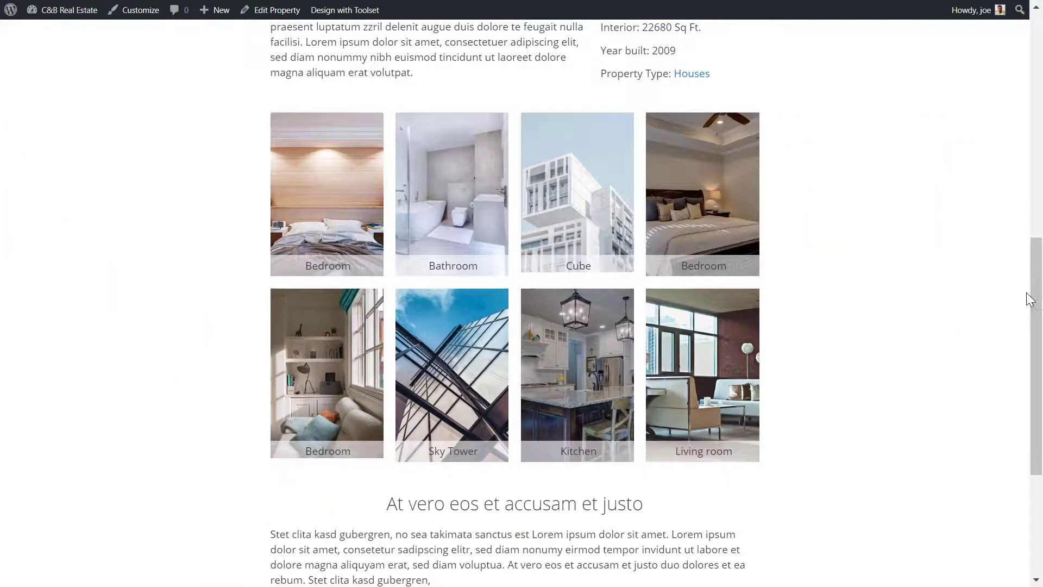
pyautogui.click(714, 214)
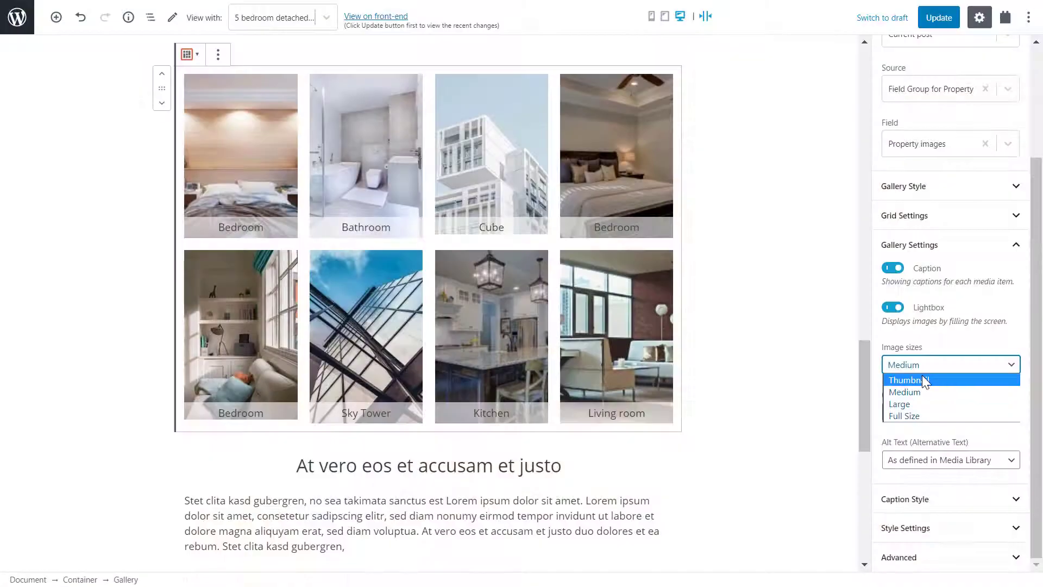
pyautogui.click(925, 383)
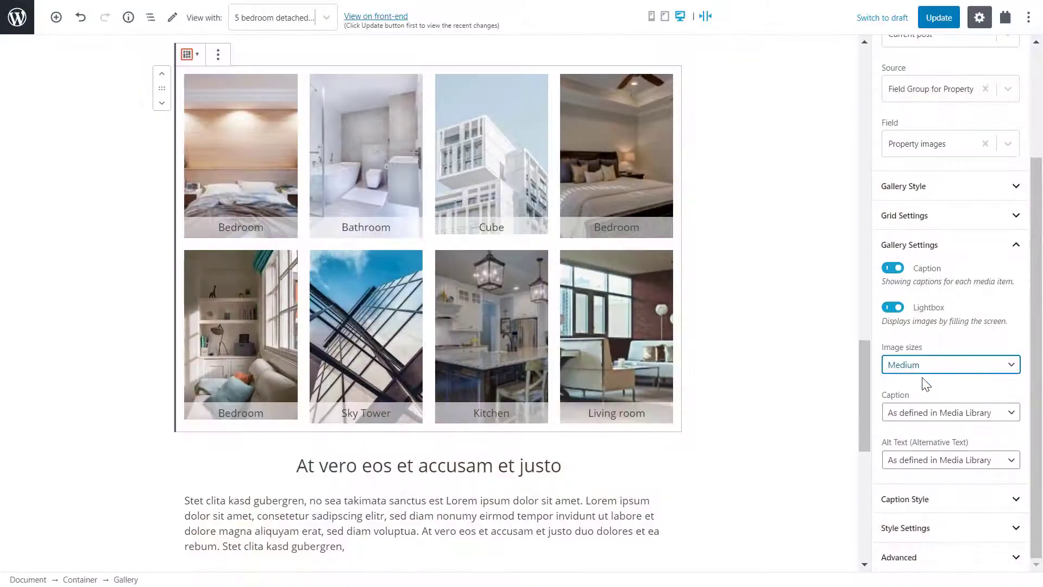
pyautogui.press('Up')
pyautogui.click(922, 374)
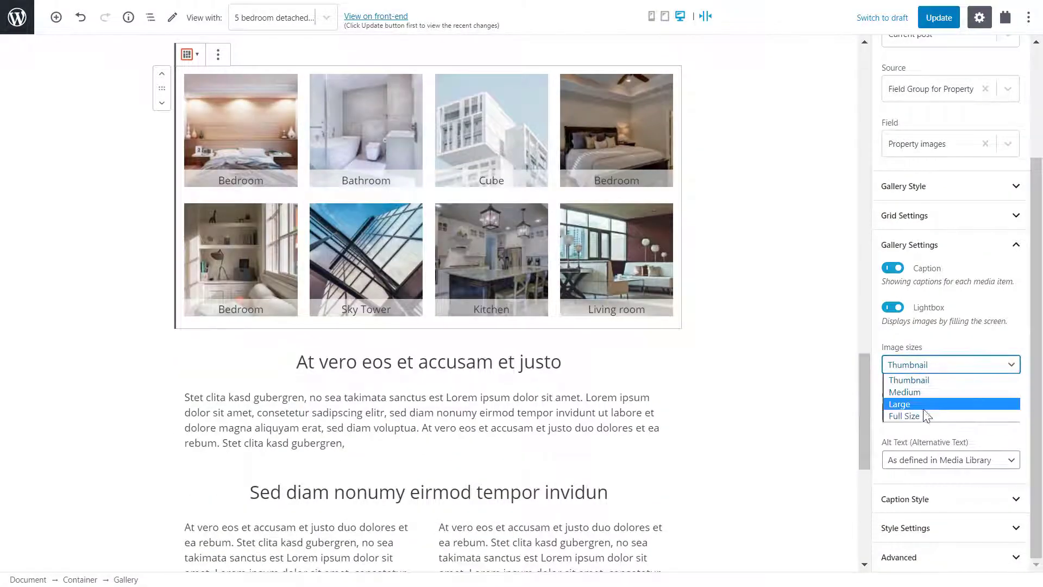
pyautogui.press('Escape')
pyautogui.press('Up')
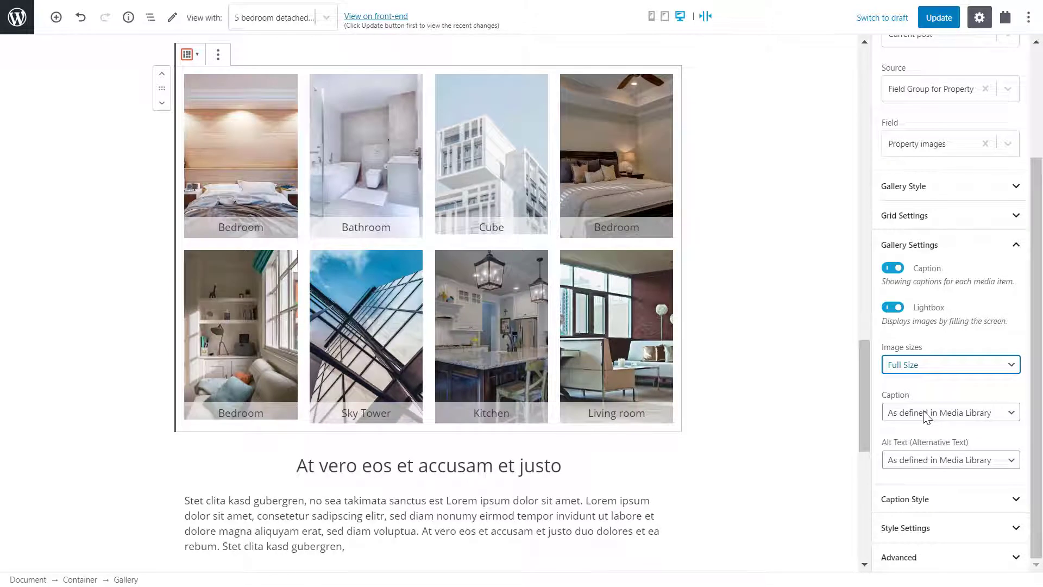
pyautogui.click(926, 416)
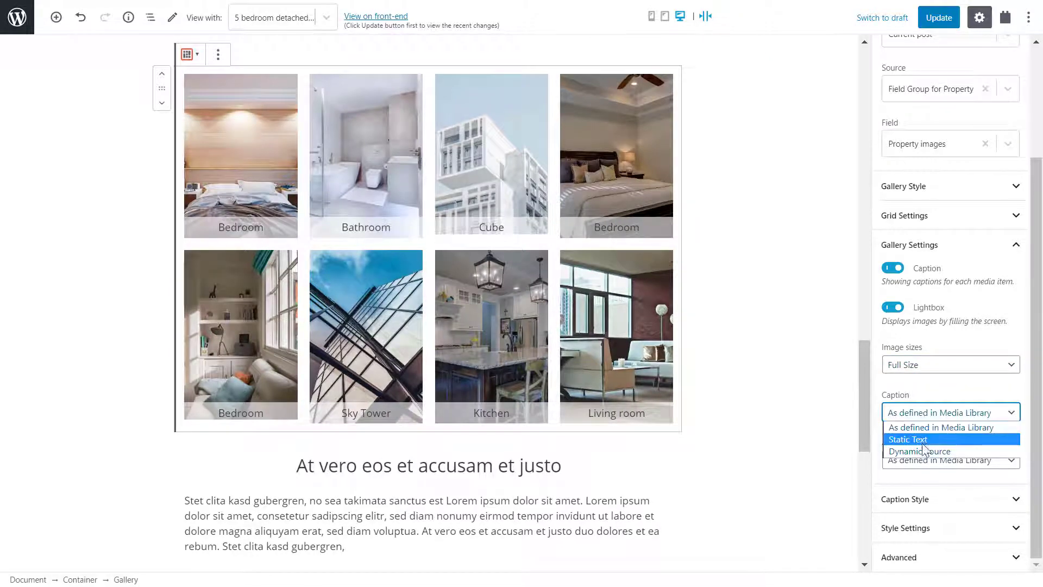
pyautogui.click(926, 427)
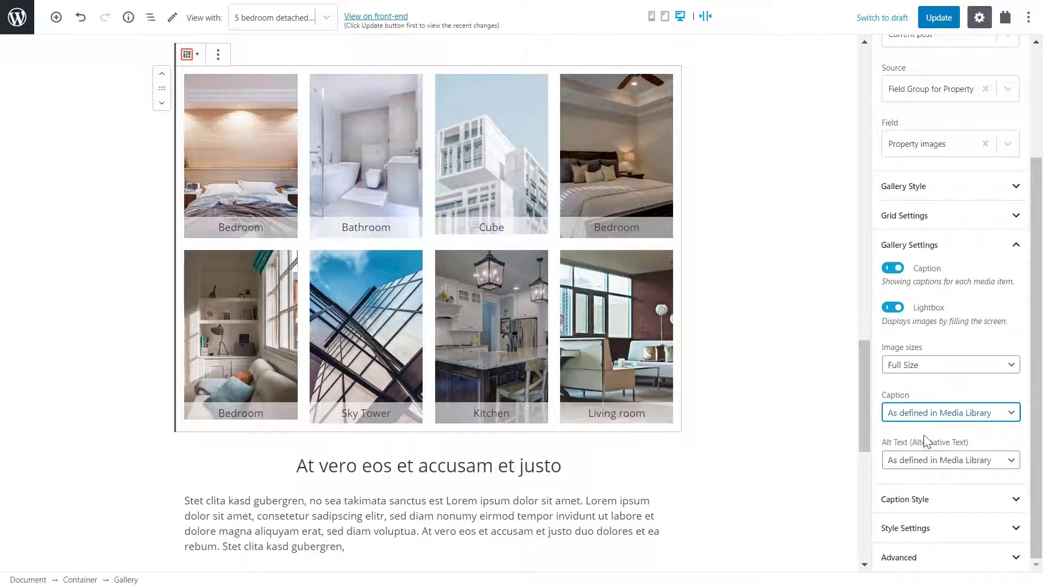
pyautogui.click(927, 459)
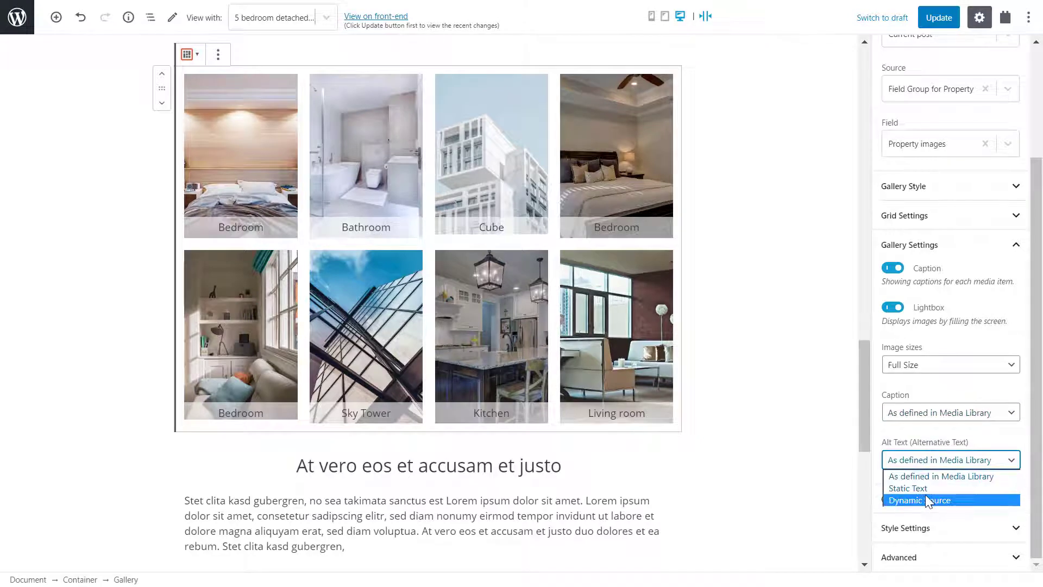
pyautogui.click(924, 476)
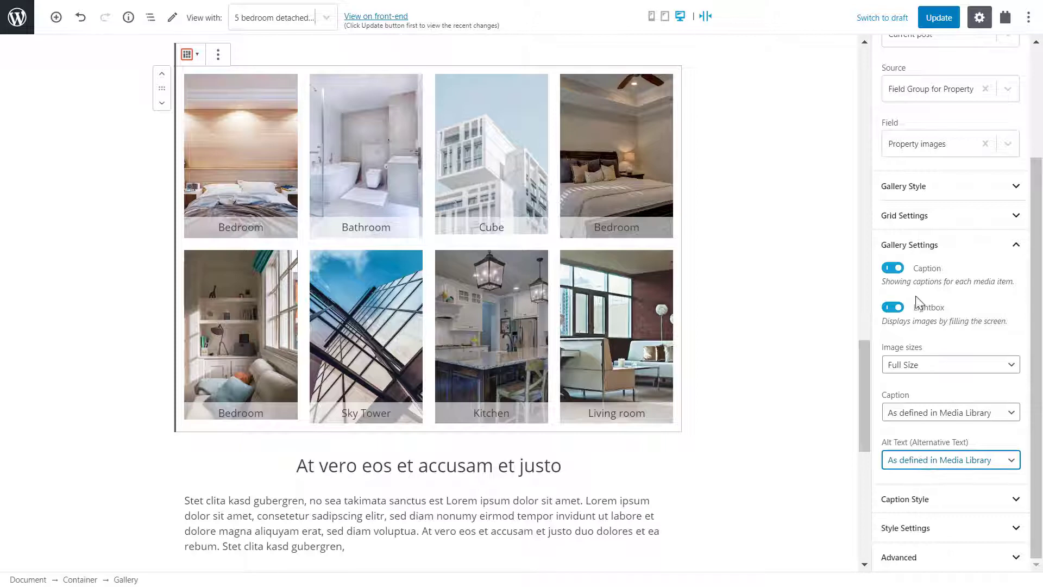
pyautogui.click(916, 247)
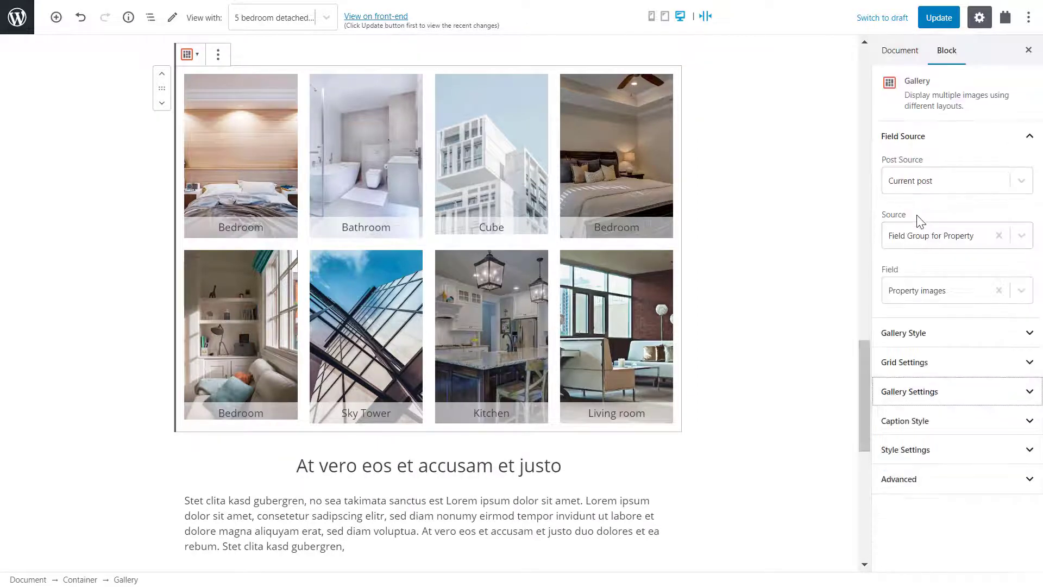
# Switch the Gallery Style from Masonry to the third thumbnail, the Collage style.
pyautogui.click(922, 332)
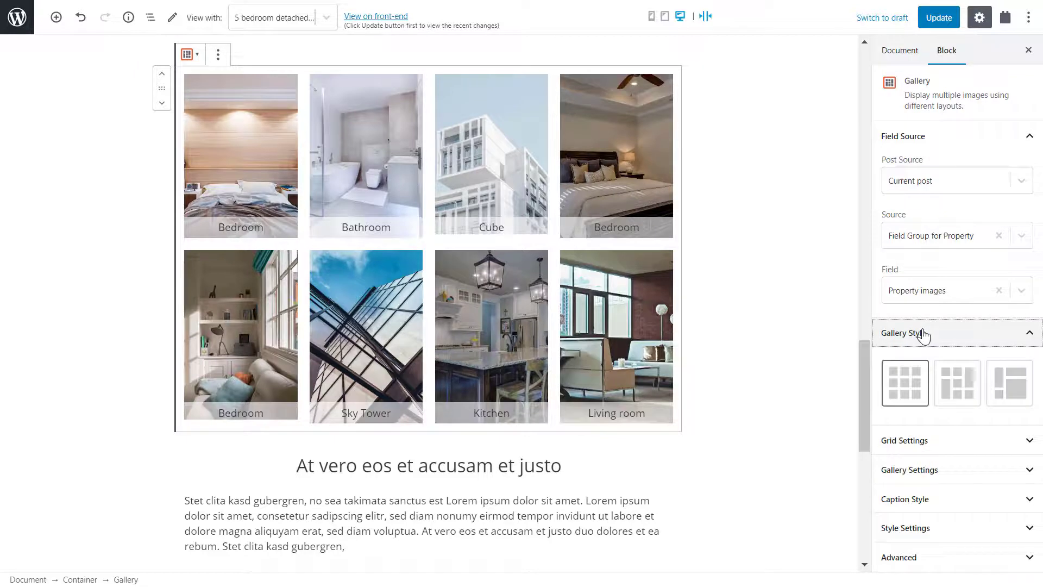
pyautogui.click(947, 385)
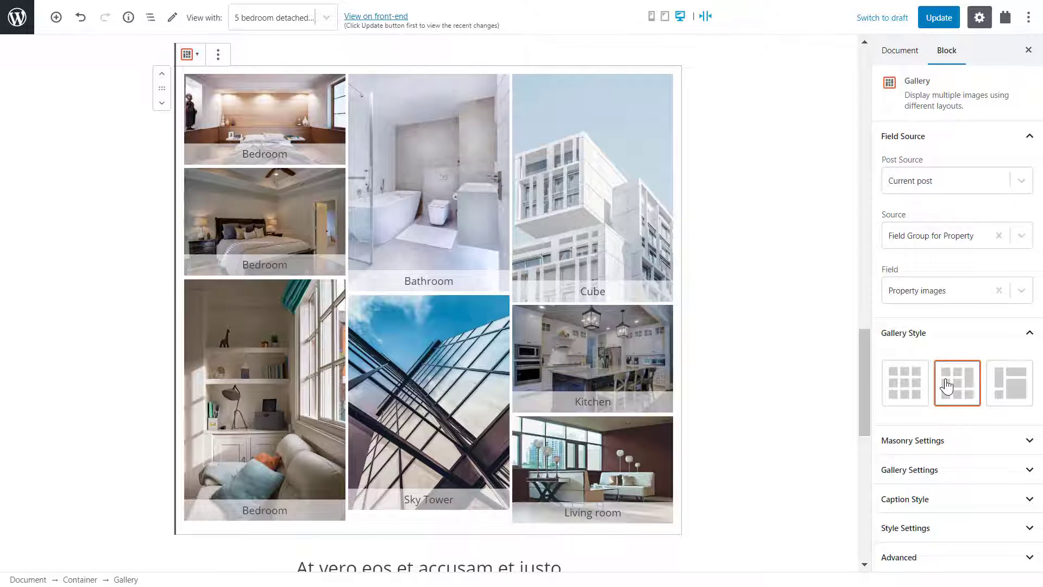
pyautogui.click(999, 385)
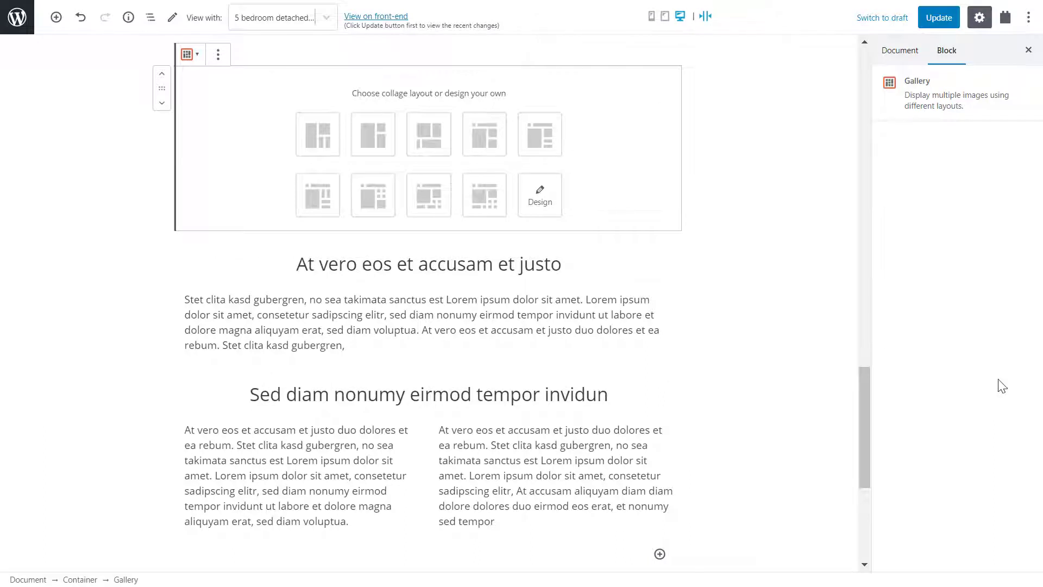
# Apply a preset collage layout, make the Layout Height slightly shorter, and open Edit Collage Layout.
pyautogui.click(485, 135)
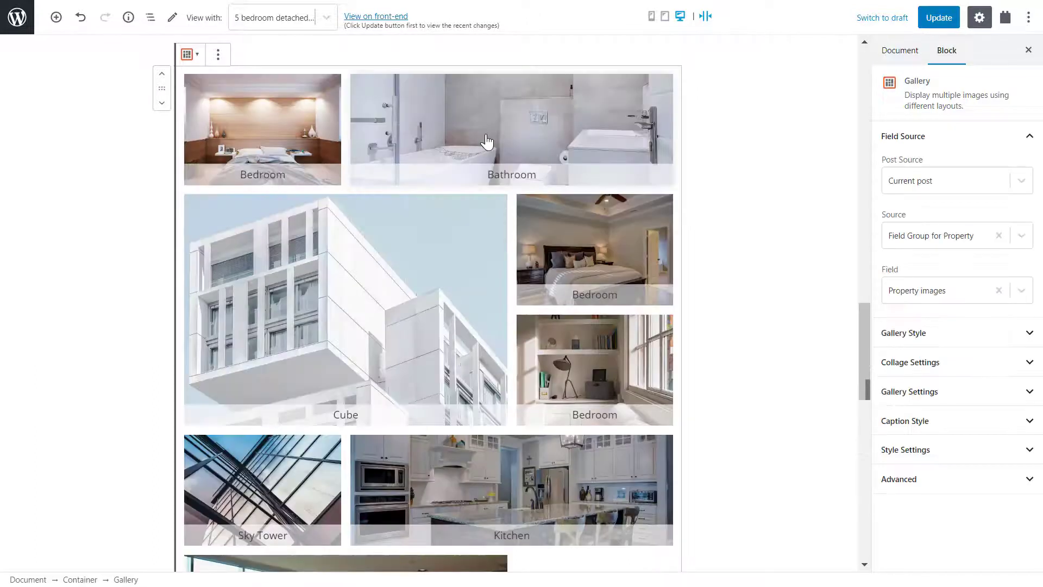
pyautogui.moveTo(860, 338)
pyautogui.mouseDown()
pyautogui.moveTo(866, 382)
pyautogui.moveTo(867, 338)
pyautogui.mouseUp()
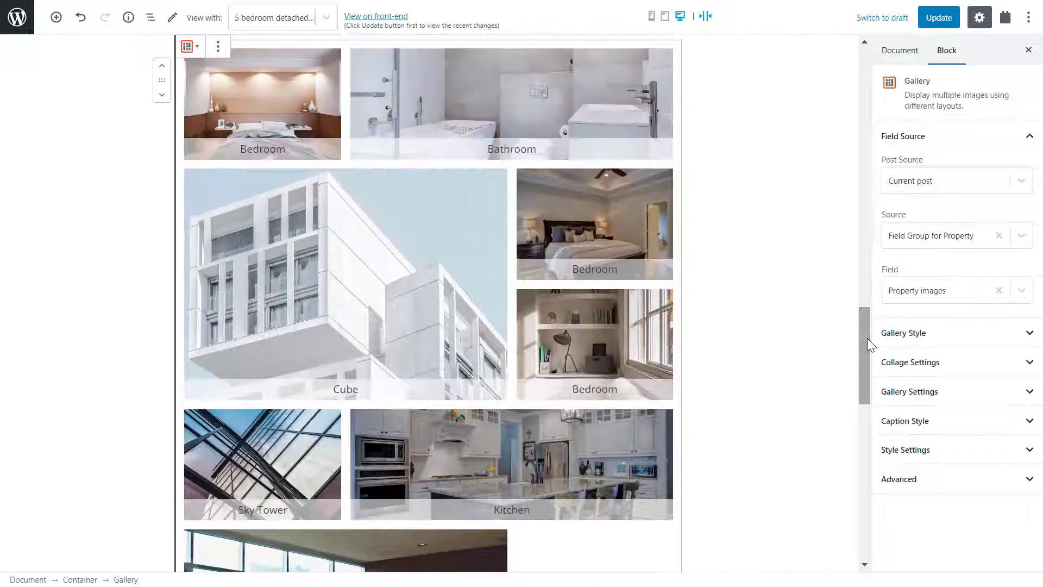
pyautogui.click(896, 364)
pyautogui.scroll(-2, 896, 370)
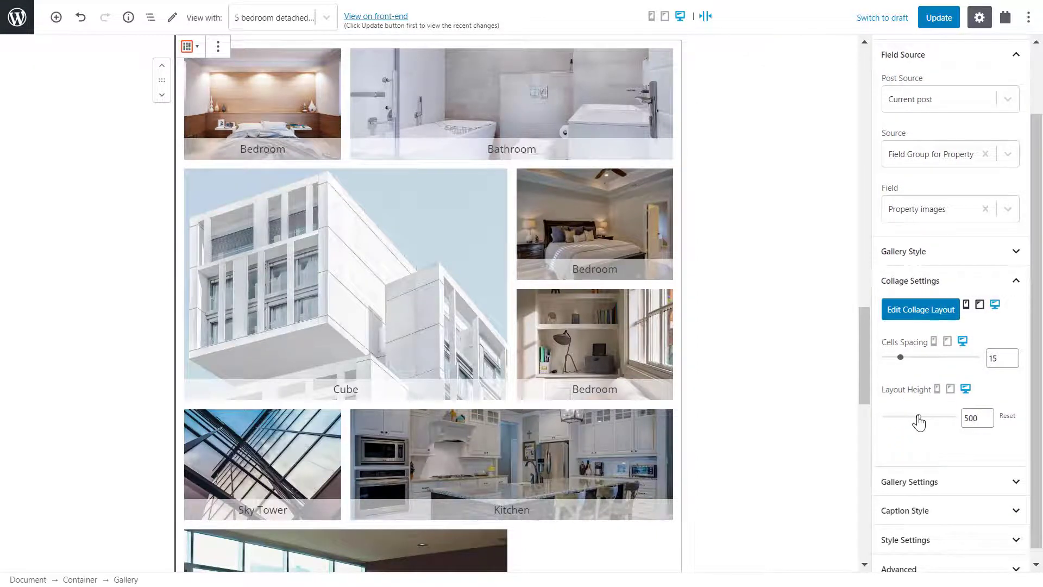
pyautogui.moveTo(919, 421); pyautogui.dragTo(920, 424)
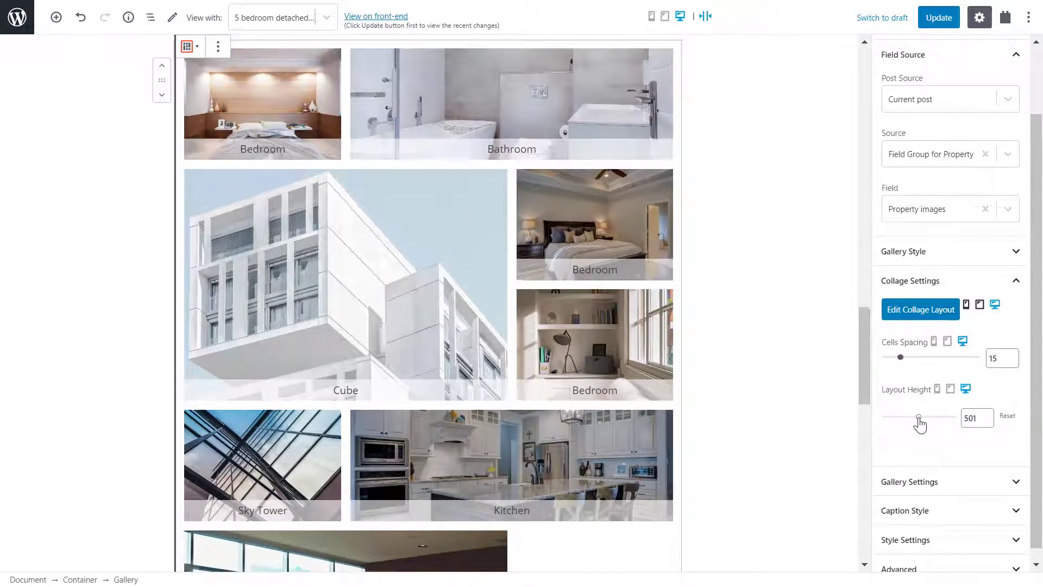
pyautogui.click(911, 310)
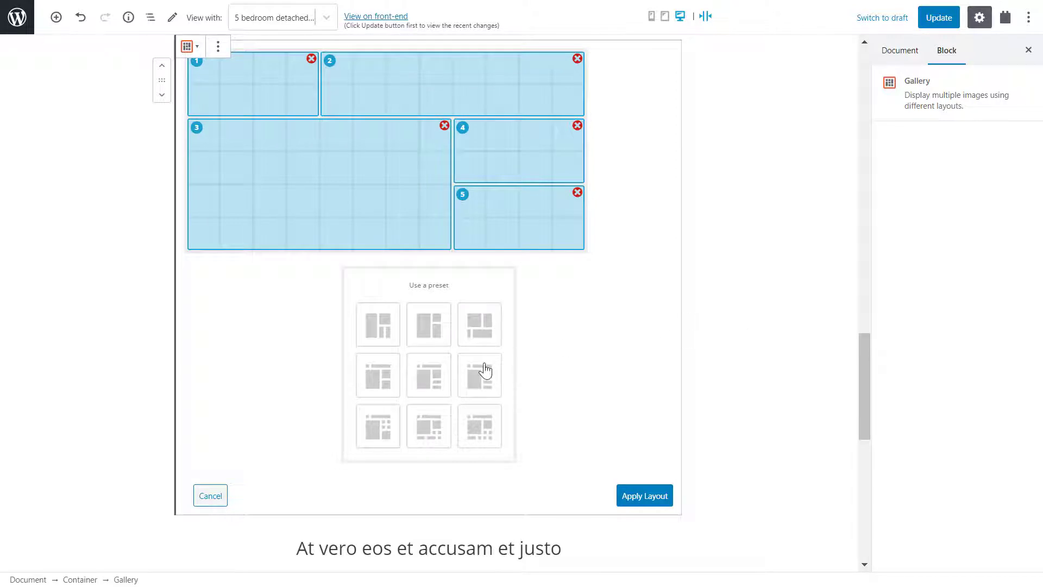
# Cancel the collage layout editor and remove the Gallery block.
pyautogui.click(209, 496)
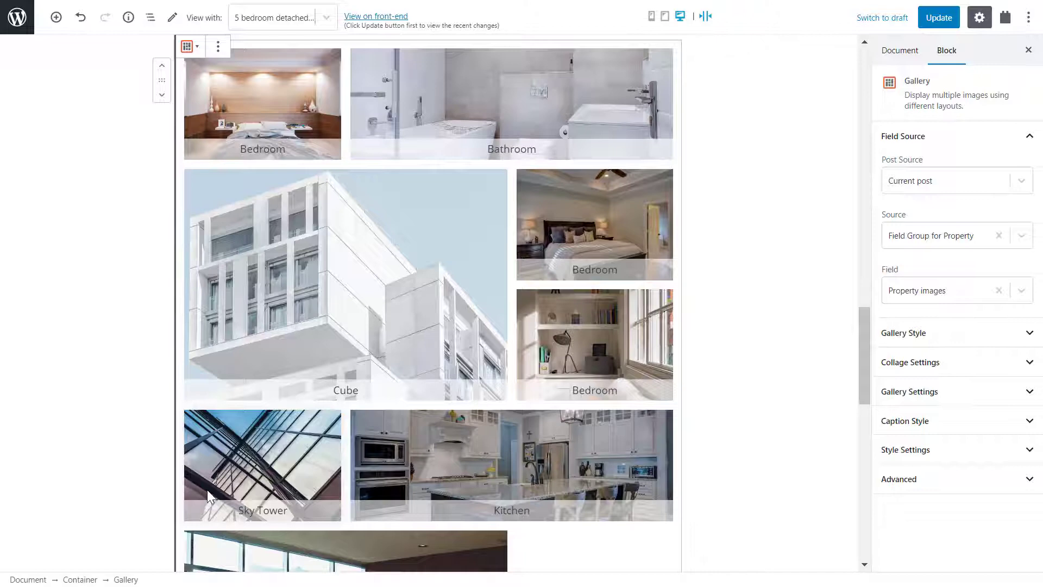
pyautogui.click(218, 54)
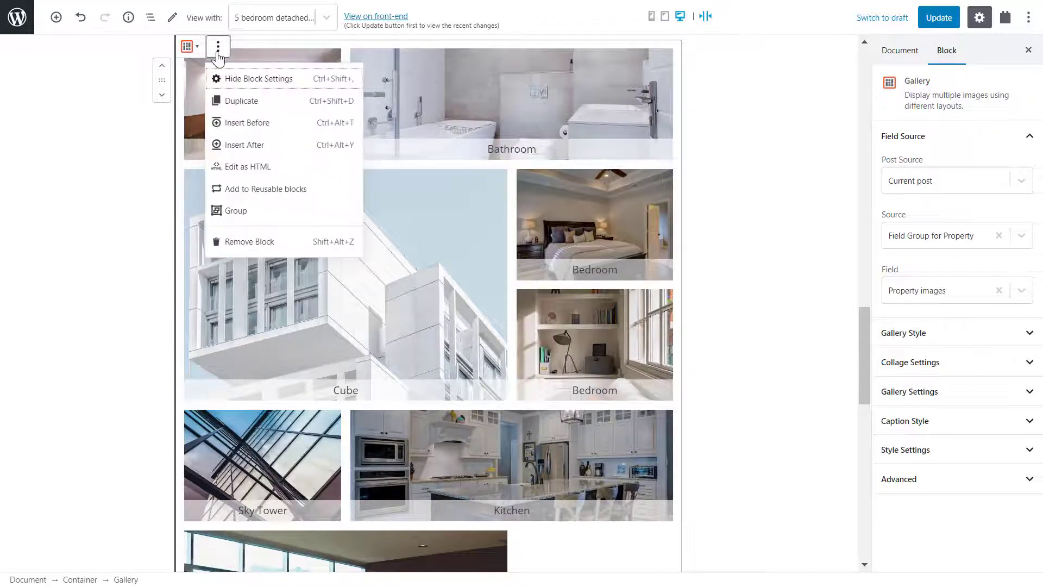
pyautogui.click(260, 244)
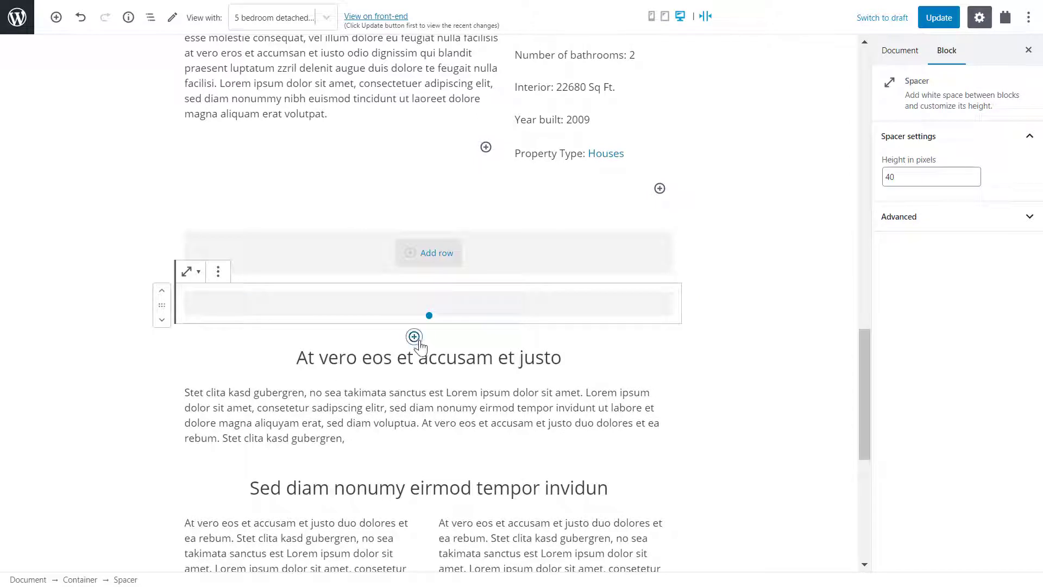
# Insert a Toolset Image Slider block below the spacer.
pyautogui.click(414, 337)
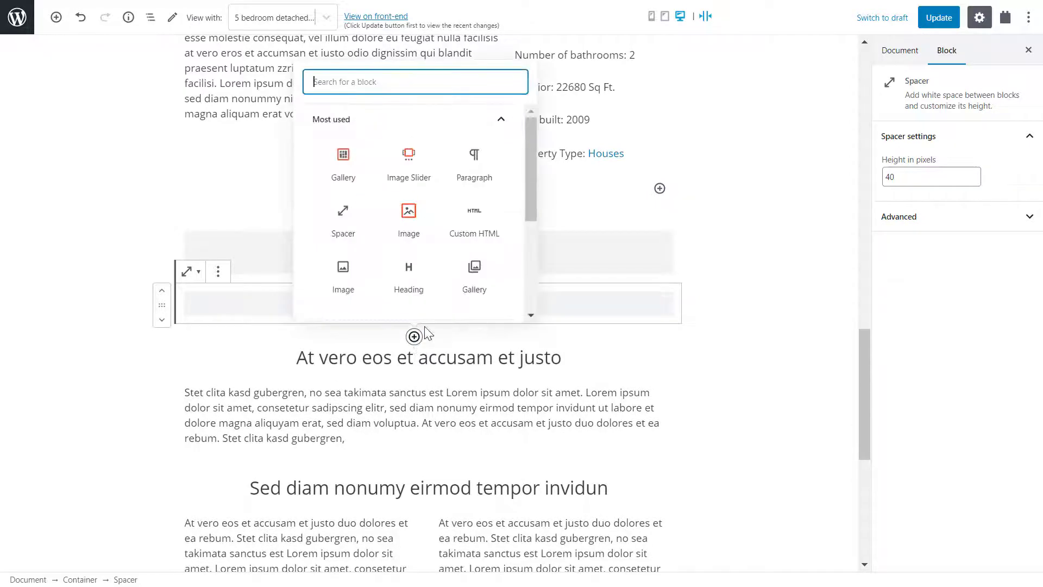
pyautogui.moveTo(527, 174); pyautogui.dragTo(528, 285)
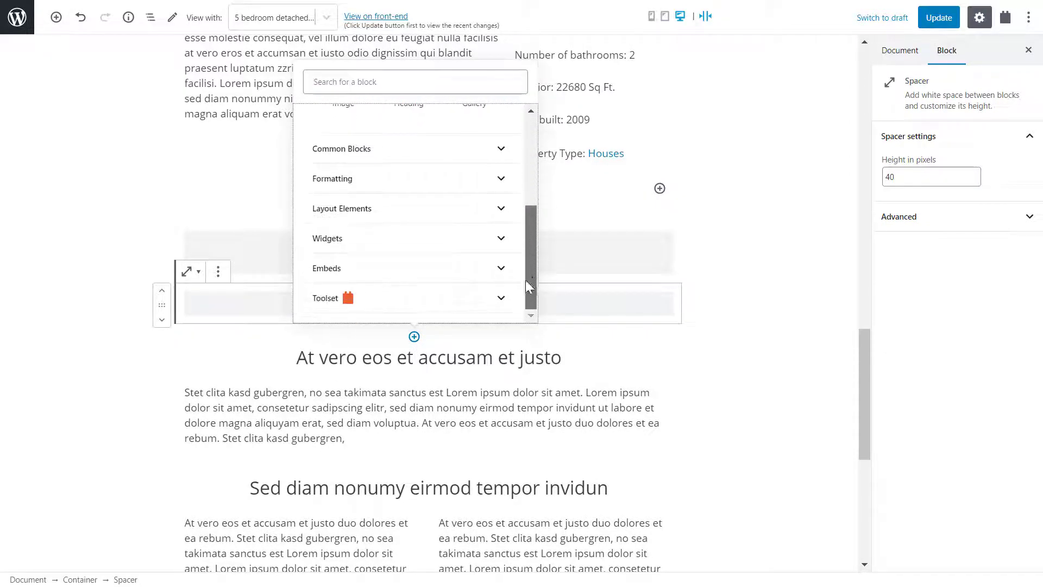
pyautogui.click(457, 298)
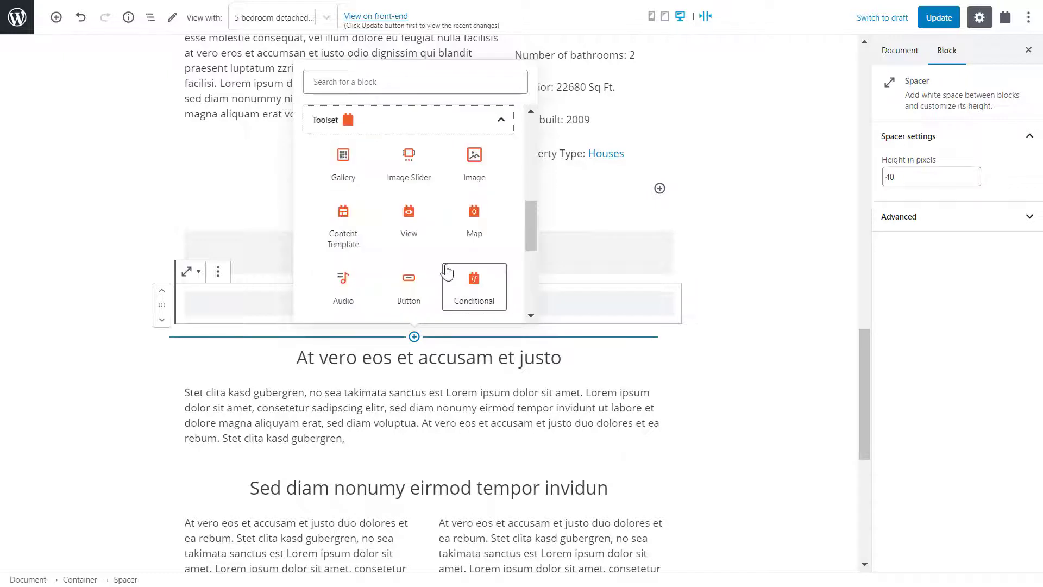
pyautogui.click(412, 179)
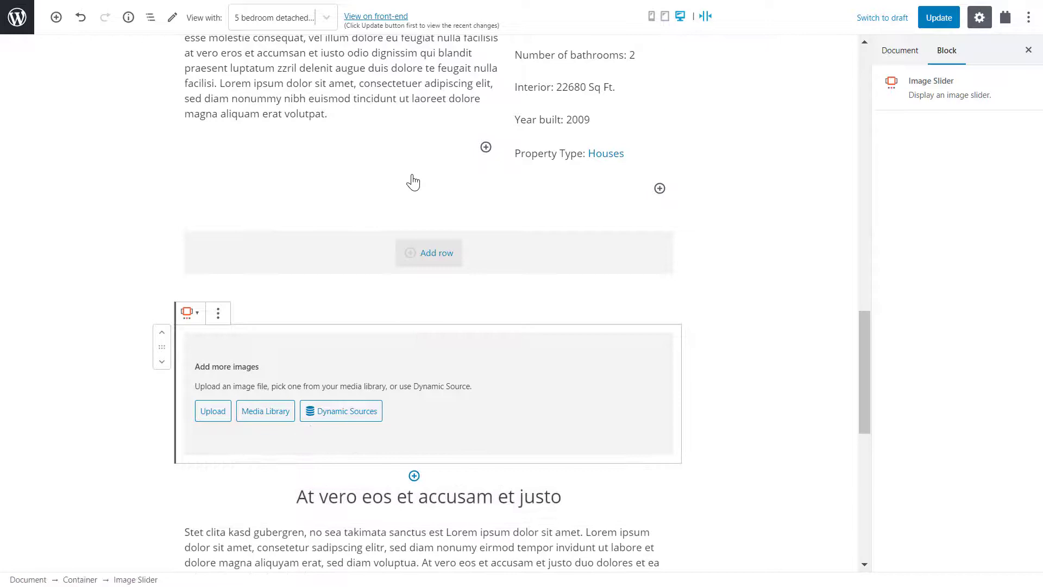
# Set the slider's dynamic source to Field Group for Property with the Property images field.
pyautogui.click(331, 415)
pyautogui.click(330, 416)
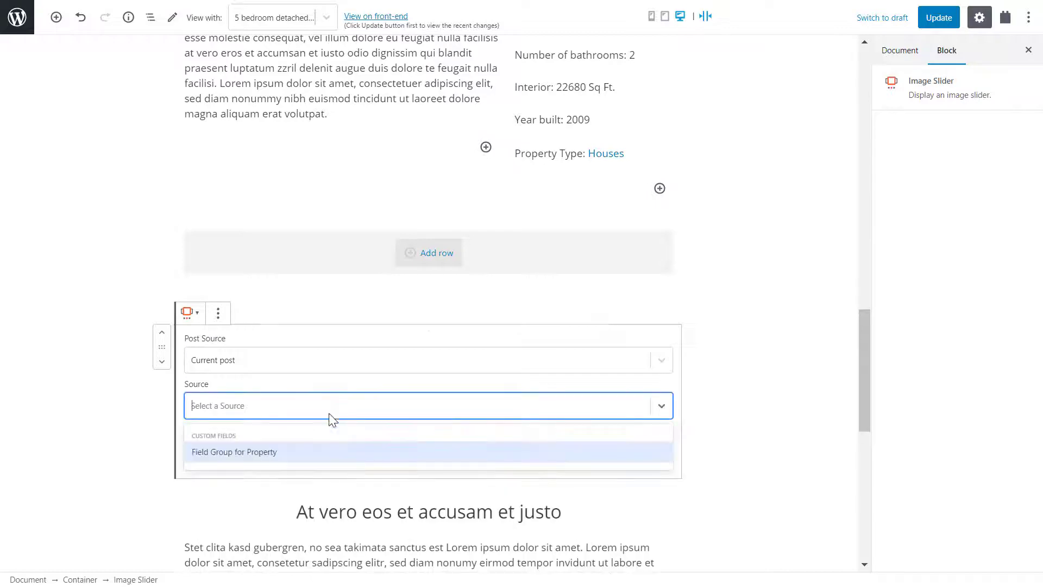
pyautogui.click(327, 452)
pyautogui.click(330, 460)
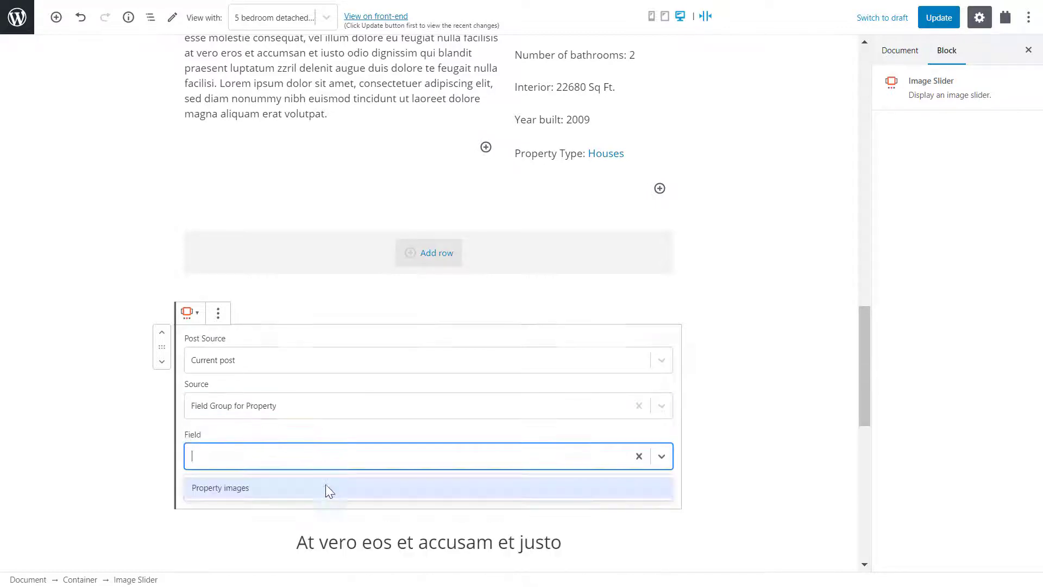
pyautogui.click(325, 485)
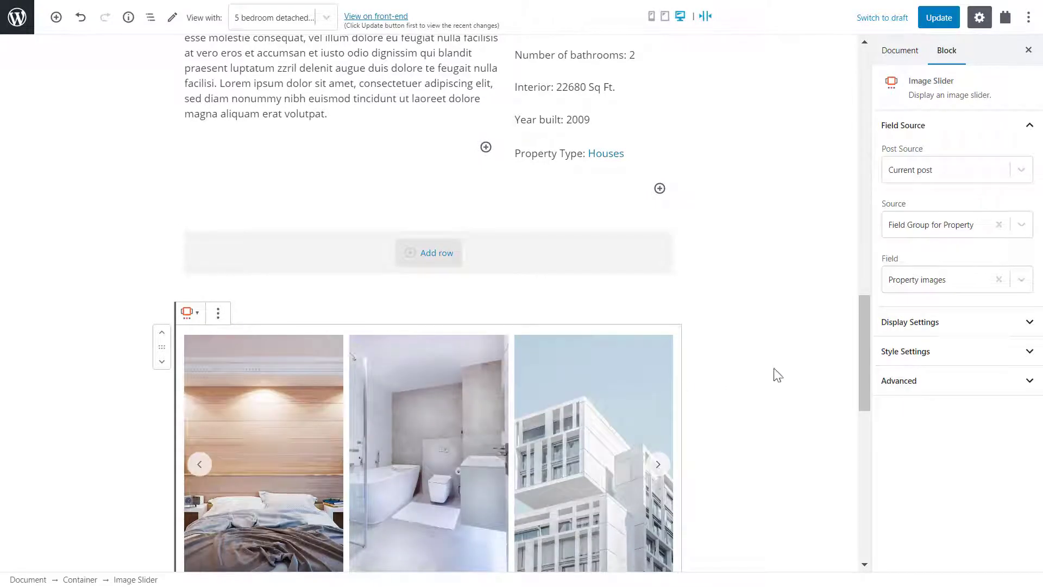
pyautogui.moveTo(858, 353); pyautogui.dragTo(862, 383)
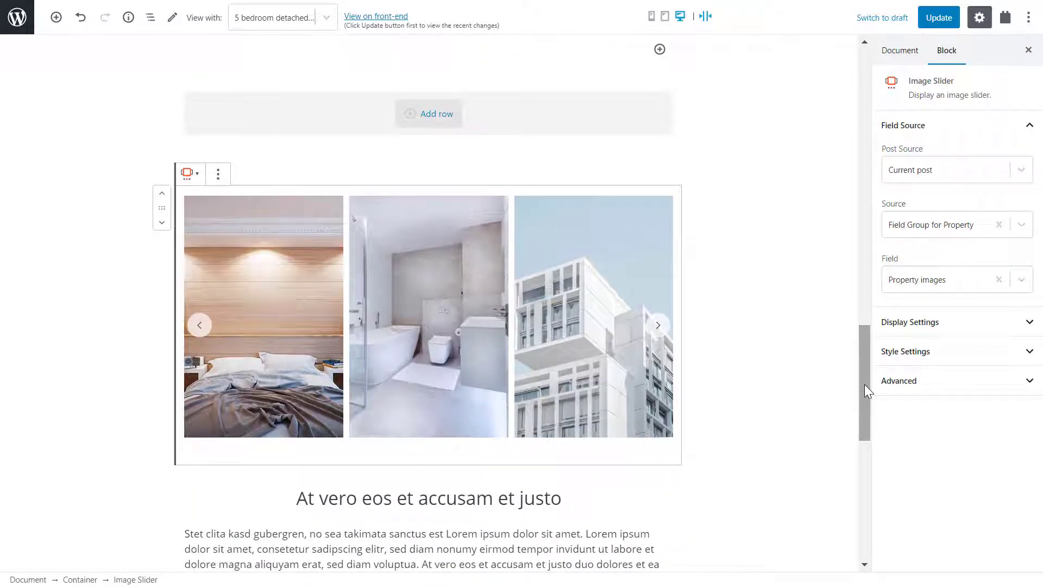
# In Display Settings, try fewer columns and toggle Crop Images off and back on.
pyautogui.click(927, 320)
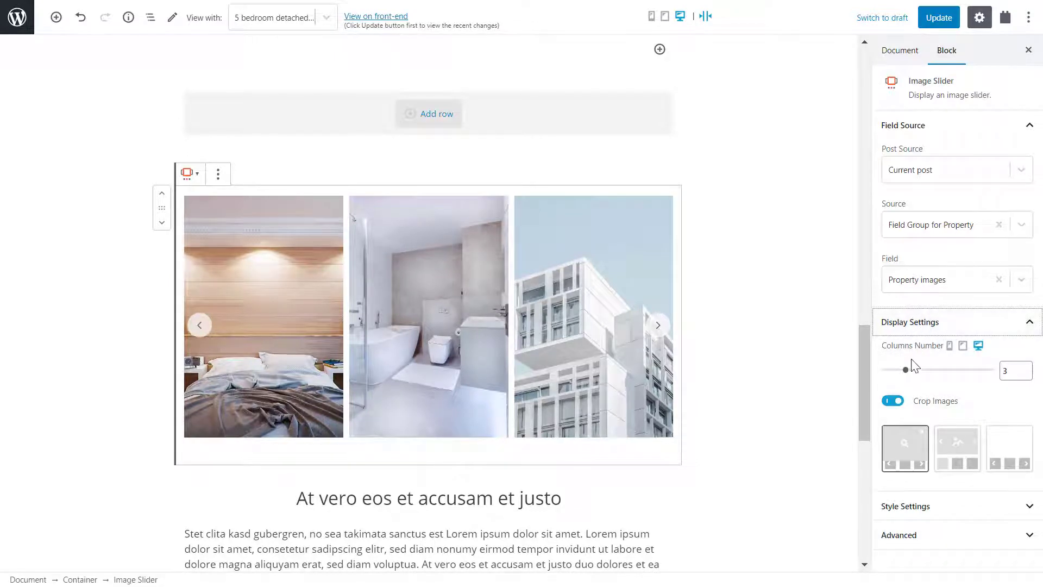
pyautogui.moveTo(908, 374)
pyautogui.mouseDown()
pyautogui.moveTo(895, 378)
pyautogui.moveTo(903, 379)
pyautogui.mouseUp()
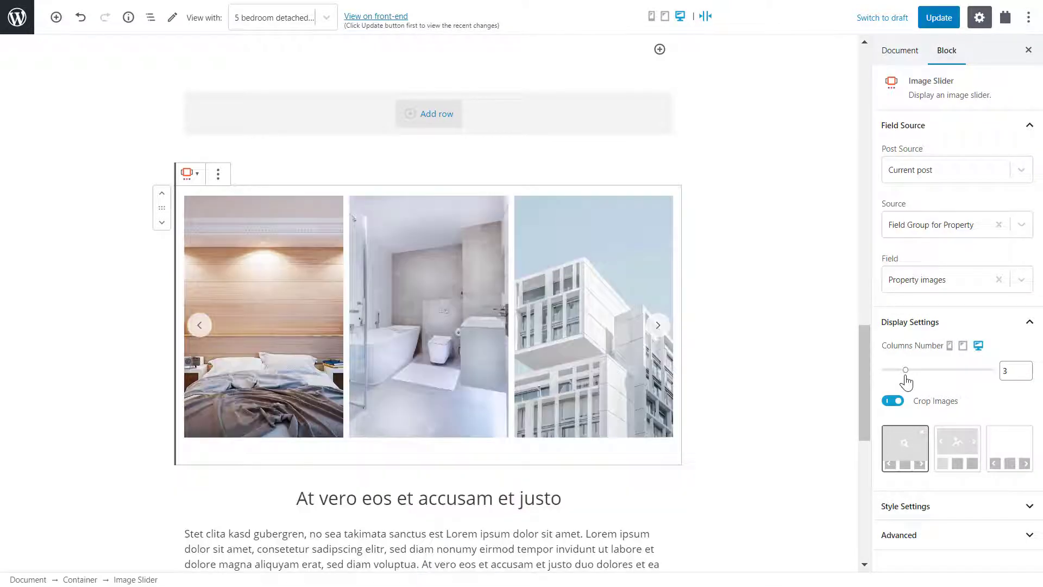
pyautogui.click(894, 401)
pyautogui.click(894, 401)
# Compare the slider layout styles, then settle on the first layout.
pyautogui.click(954, 459)
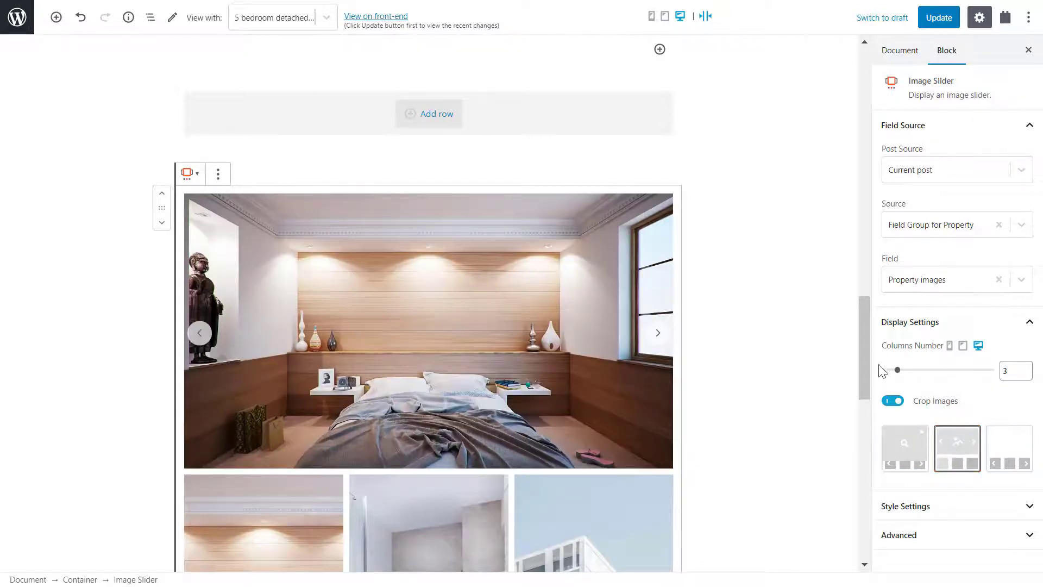
pyautogui.moveTo(867, 360)
pyautogui.mouseDown()
pyautogui.moveTo(871, 399)
pyautogui.moveTo(872, 367)
pyautogui.mouseUp()
pyautogui.click(997, 451)
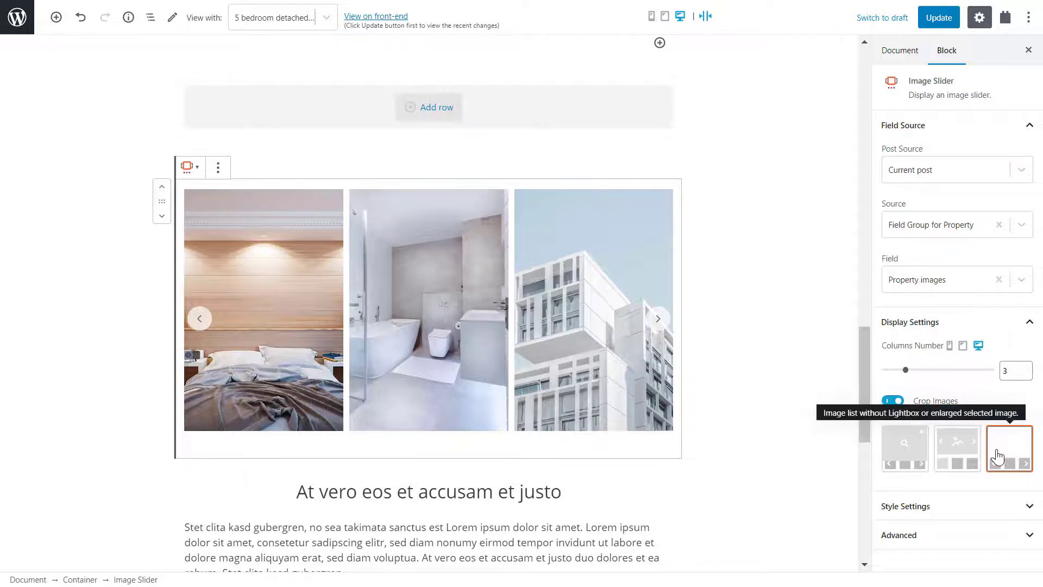
pyautogui.click(905, 453)
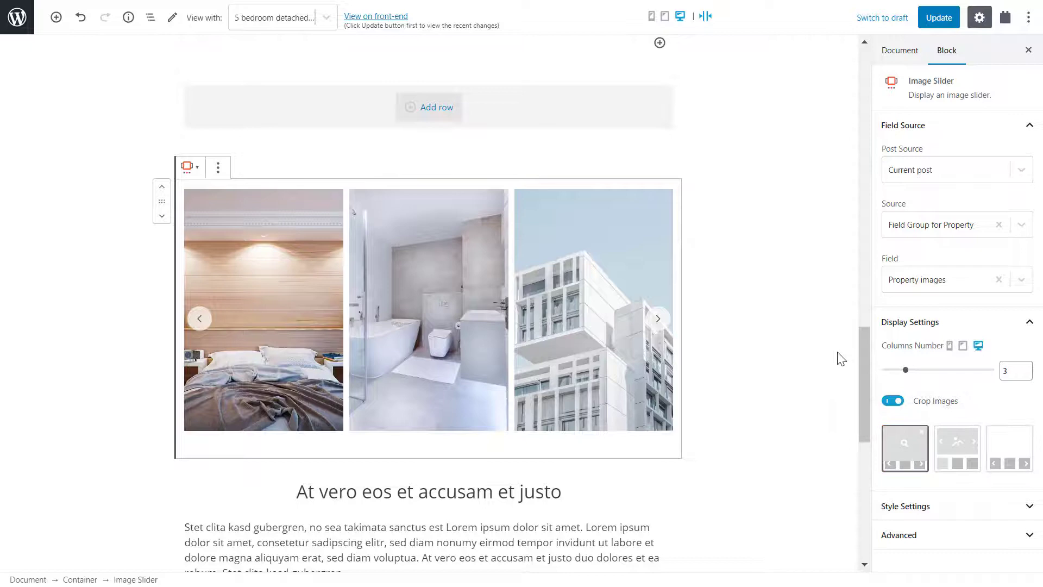
pyautogui.moveTo(858, 363); pyautogui.dragTo(856, 41)
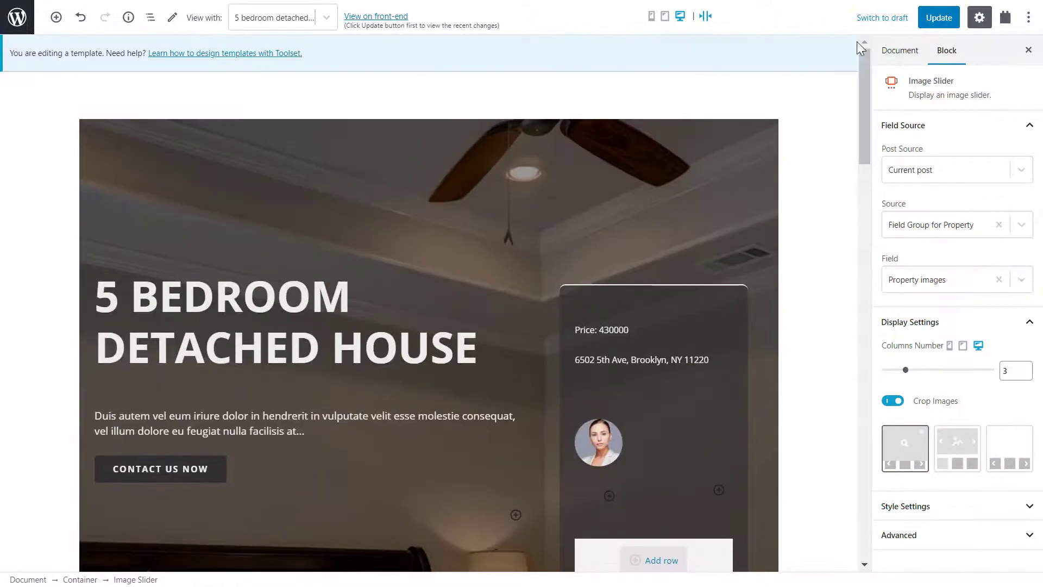
# Preview the template with Spectacular duplex penthouse and view it on the front end.
pyautogui.click(332, 20)
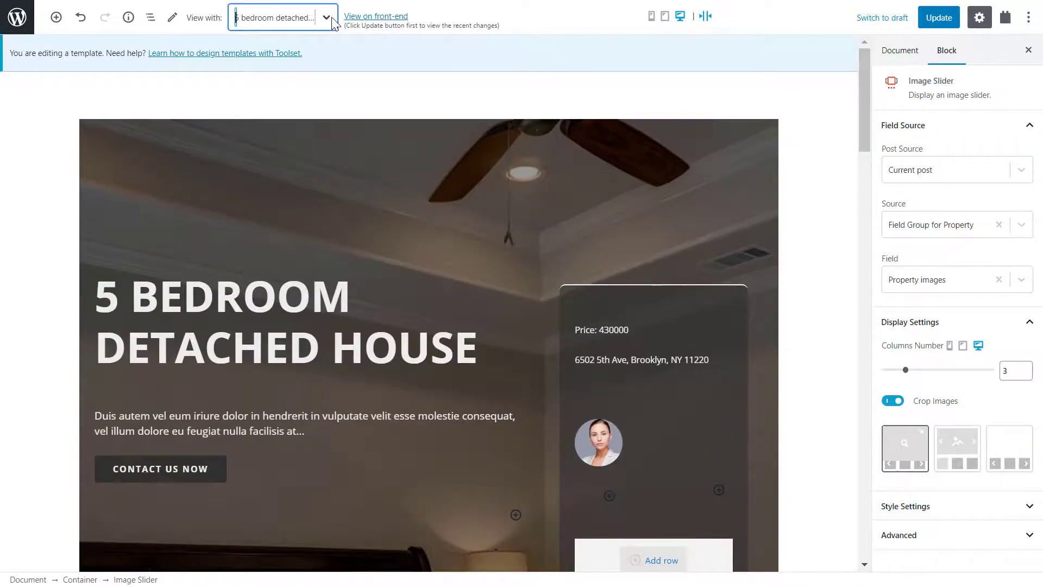
pyautogui.click(330, 69)
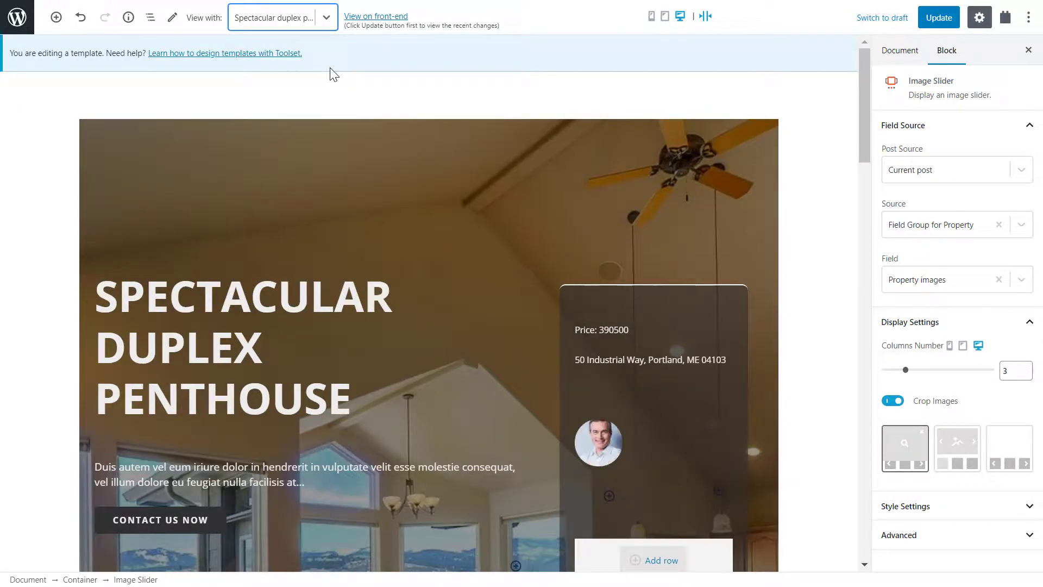
pyautogui.click(368, 17)
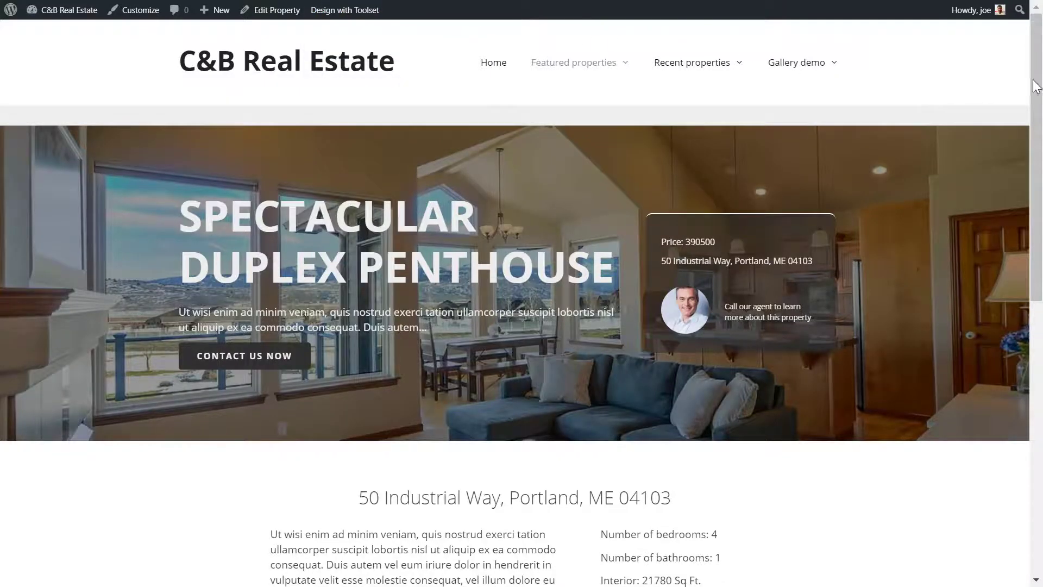
# Scroll to the penthouse's photo slider and advance it two images.
pyautogui.moveTo(1036, 87); pyautogui.dragTo(1029, 305)
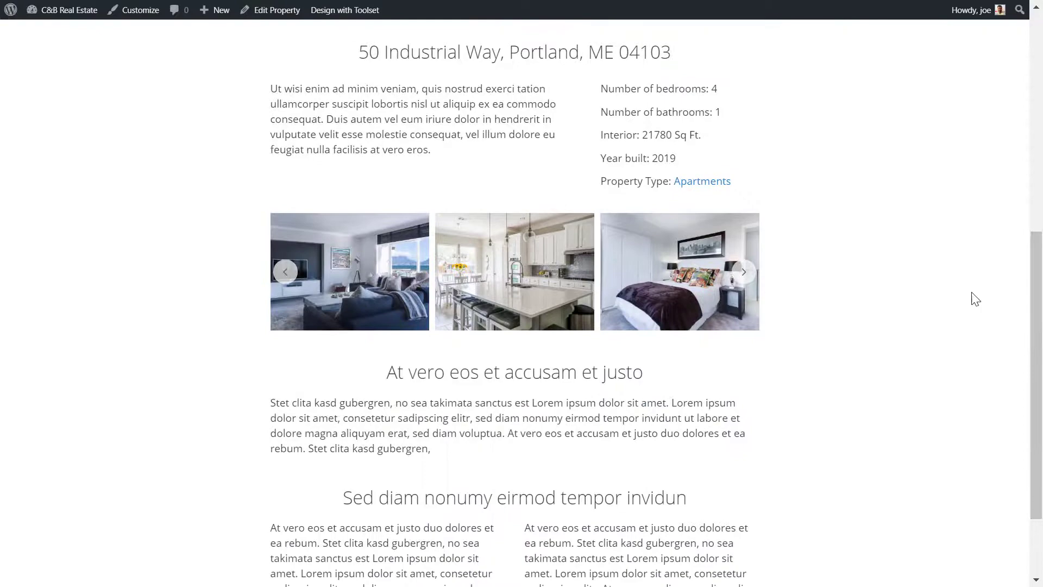
pyautogui.click(746, 278)
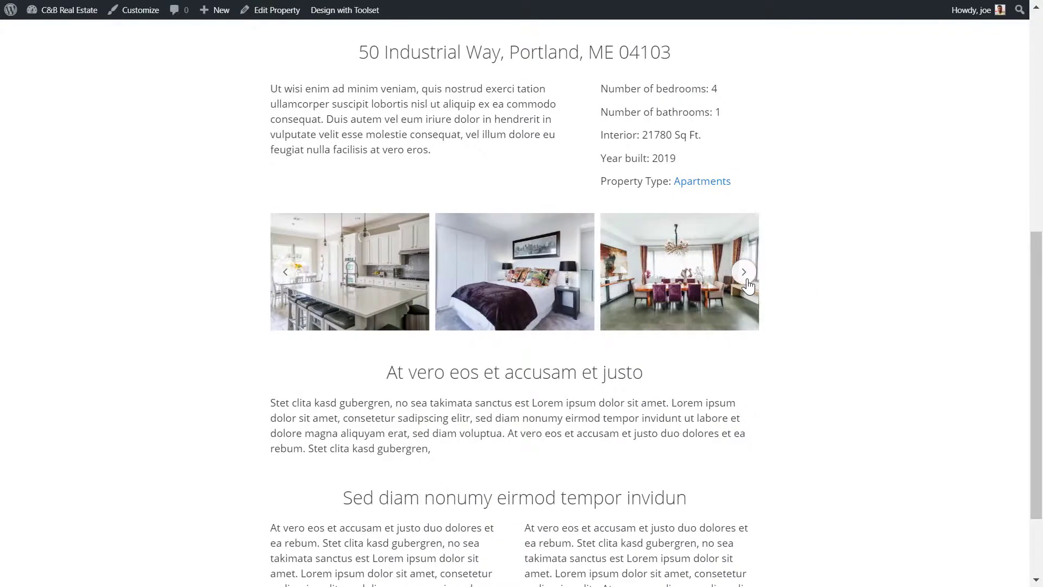
pyautogui.click(747, 279)
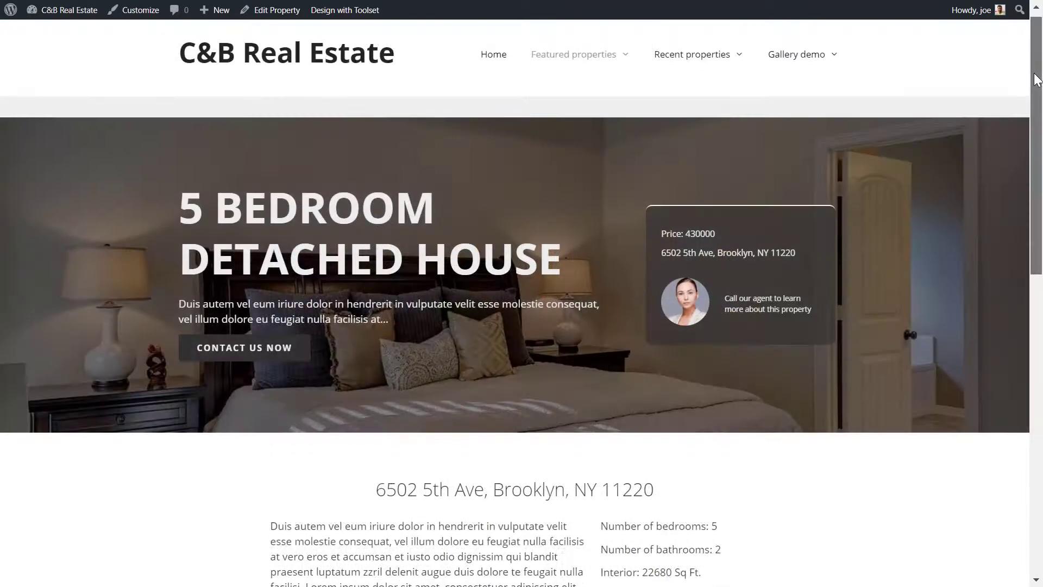